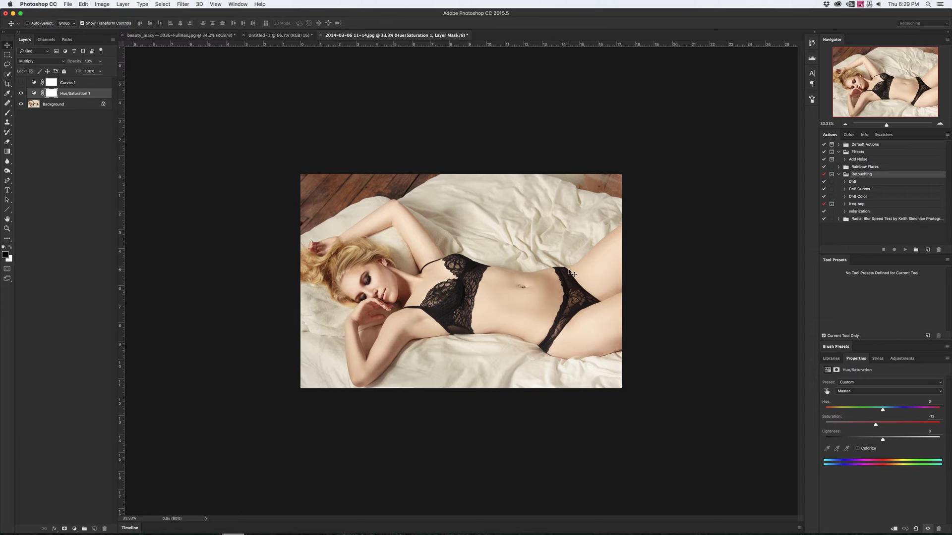
# View the photo at 100%, pan from the face to the belly, then zoom back out.
pyautogui.press('super+1')
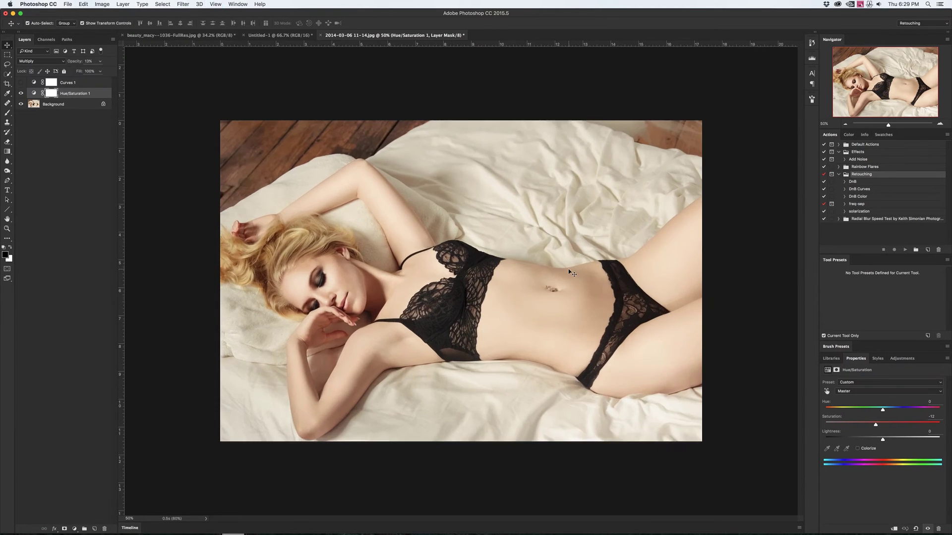
pyautogui.press('super+minus')
pyautogui.press('super+minus')
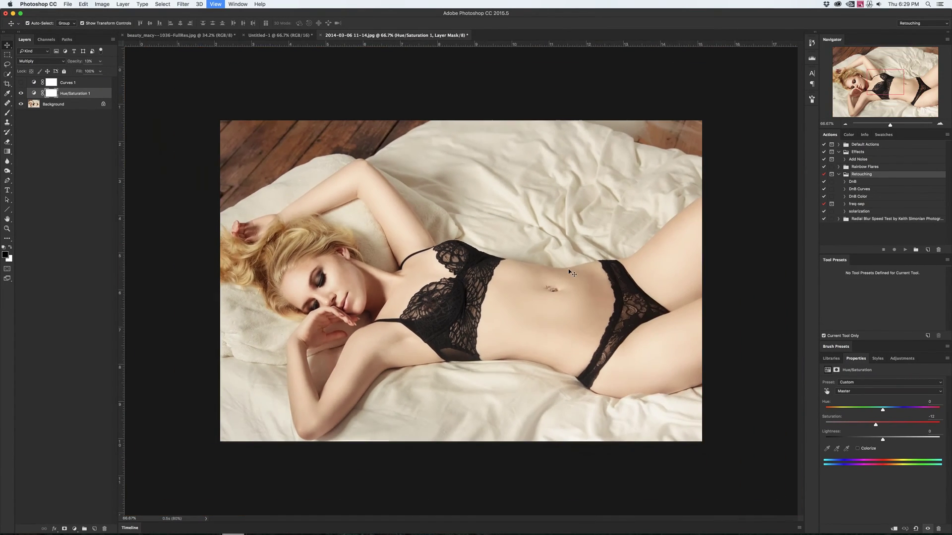
pyautogui.press('super+minus')
pyautogui.press('super+minus')
pyautogui.press('super+plus')
pyautogui.press('super+plus')
pyautogui.press('super+plus')
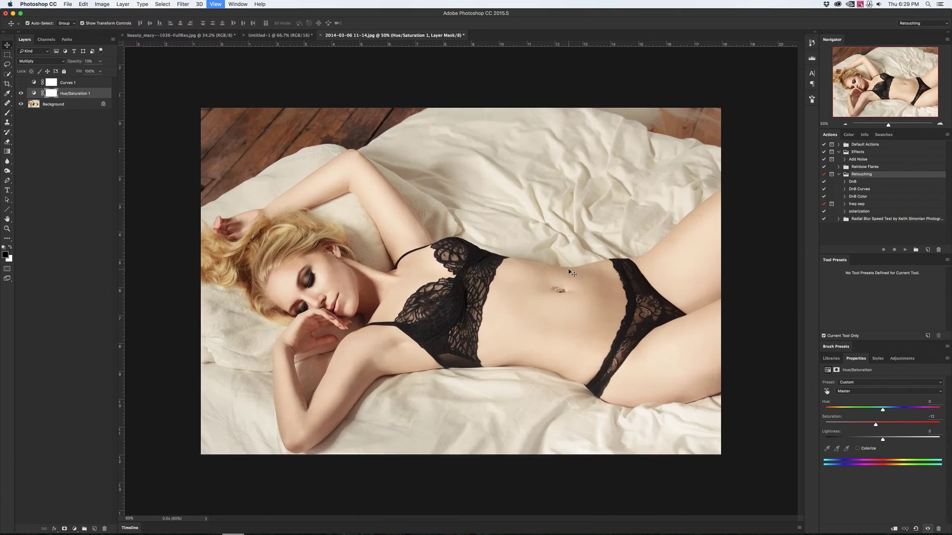
pyautogui.press('super+minus')
pyautogui.press('super+minus')
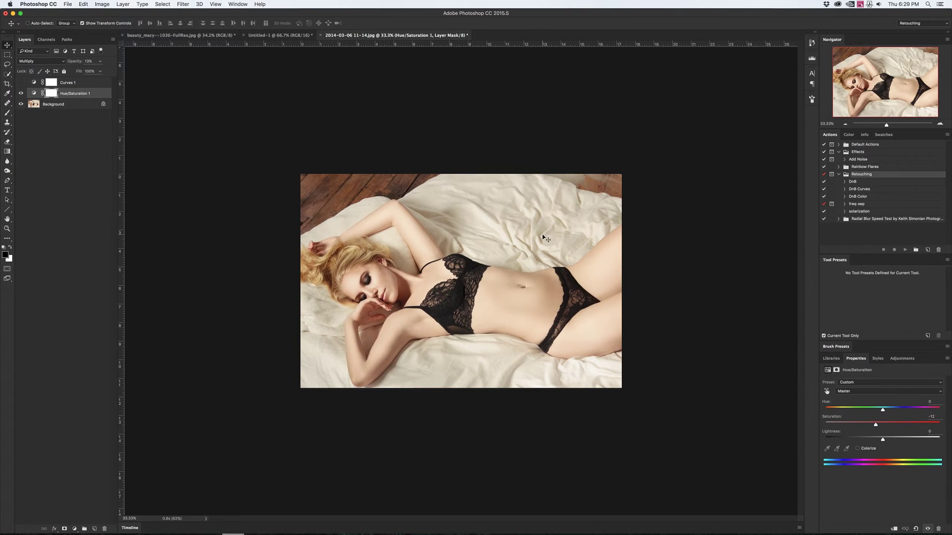
pyautogui.scroll(5, 542, 235)
pyautogui.scroll(-7, 543, 237)
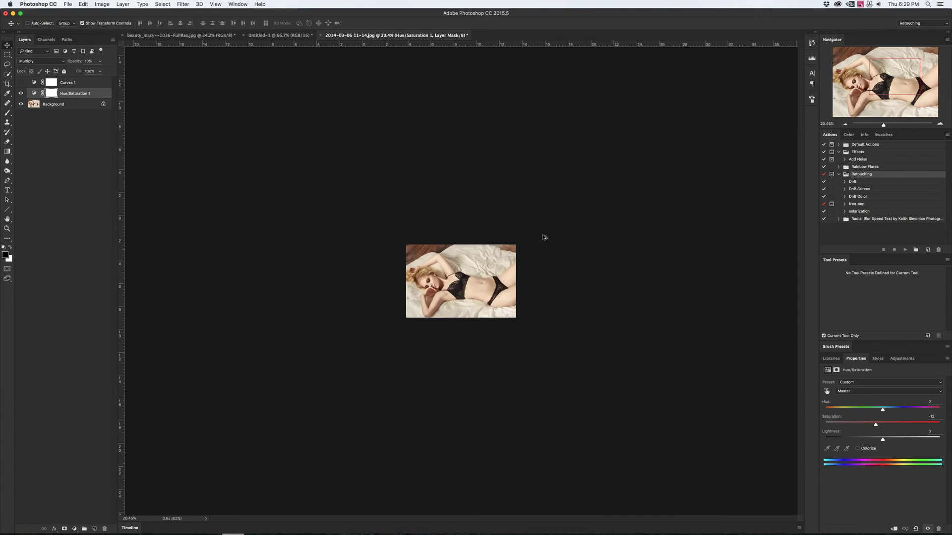
pyautogui.scroll(4, 519, 251)
pyautogui.scroll(3, 503, 257)
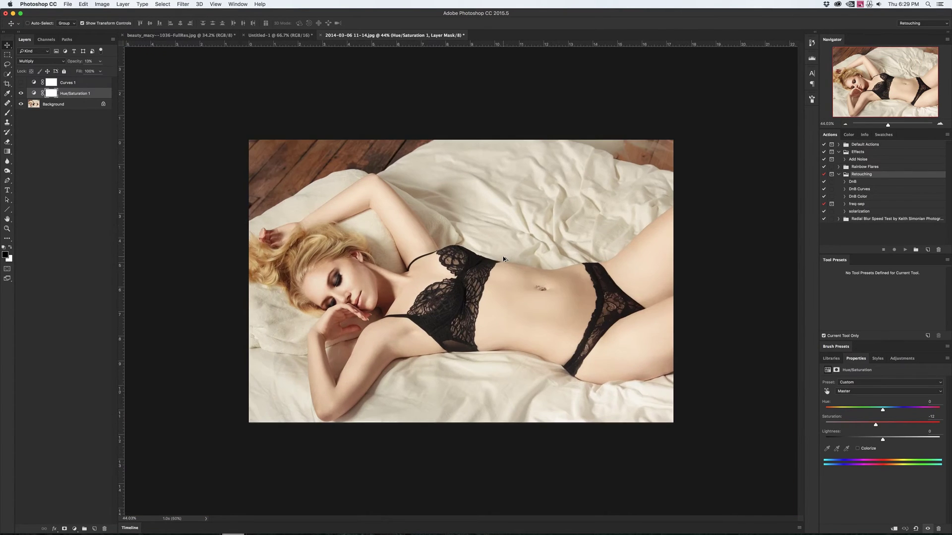
pyautogui.scroll(-1, 484, 256)
pyautogui.scroll(-2, 483, 256)
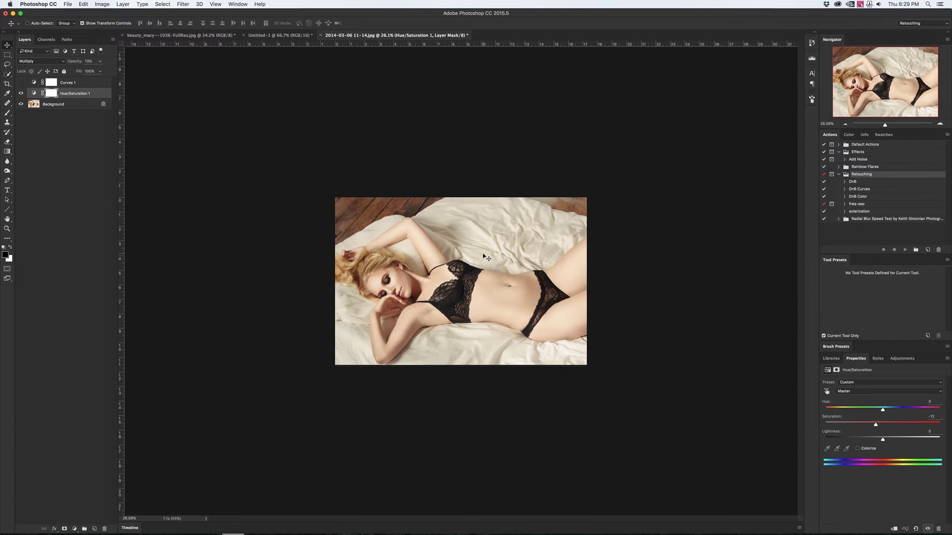
pyautogui.scroll(3, 483, 256)
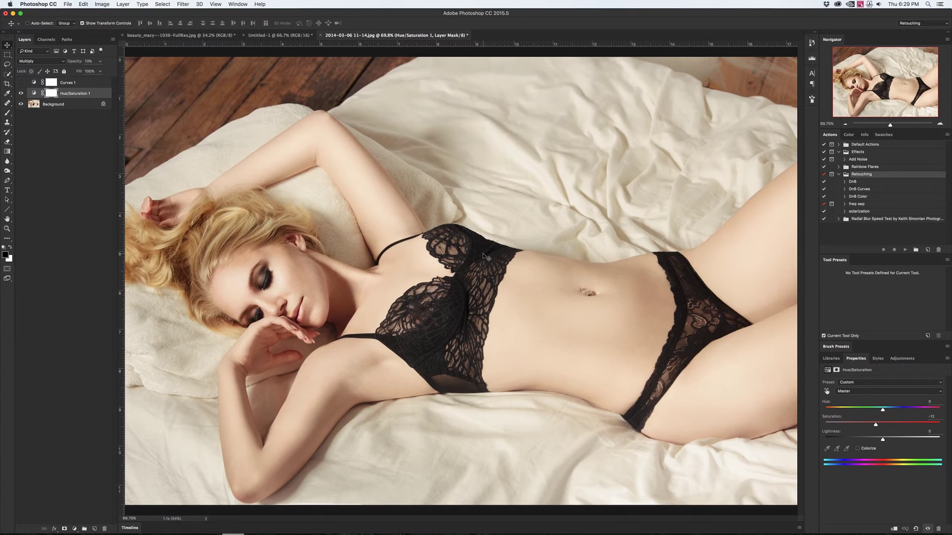
pyautogui.scroll(1, 483, 256)
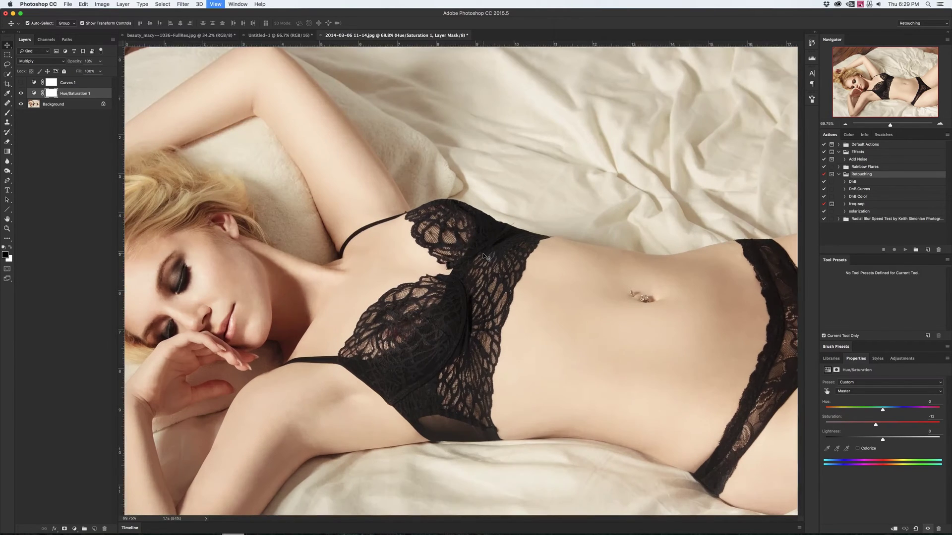
pyautogui.scroll(2, 501, 247)
pyautogui.moveTo(502, 246); pyautogui.dragTo(327, 218)
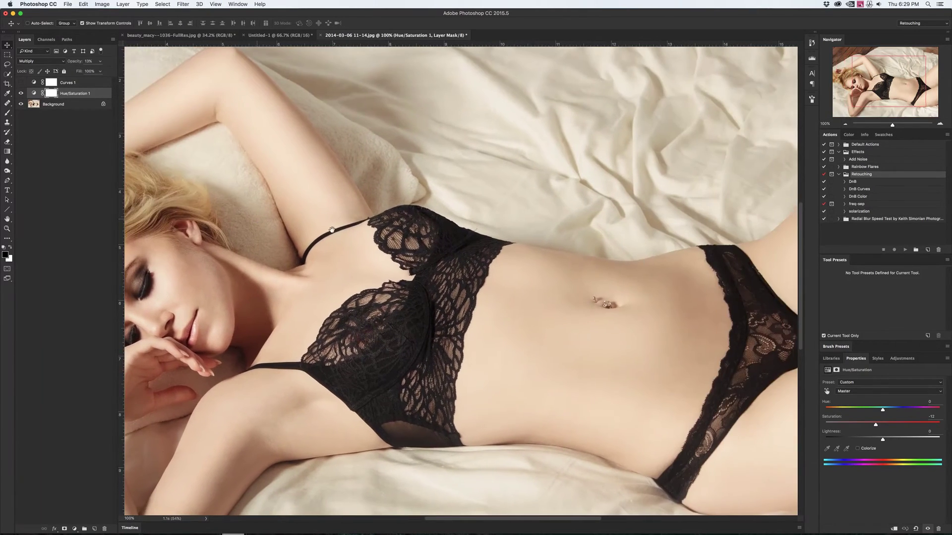
pyautogui.moveTo(576, 230); pyautogui.dragTo(416, 254)
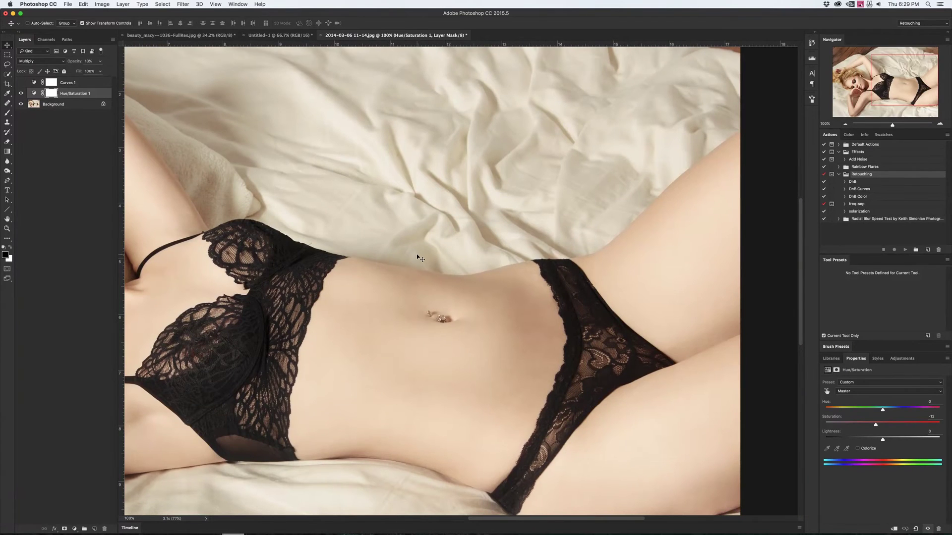
pyautogui.scroll(-1, 417, 253)
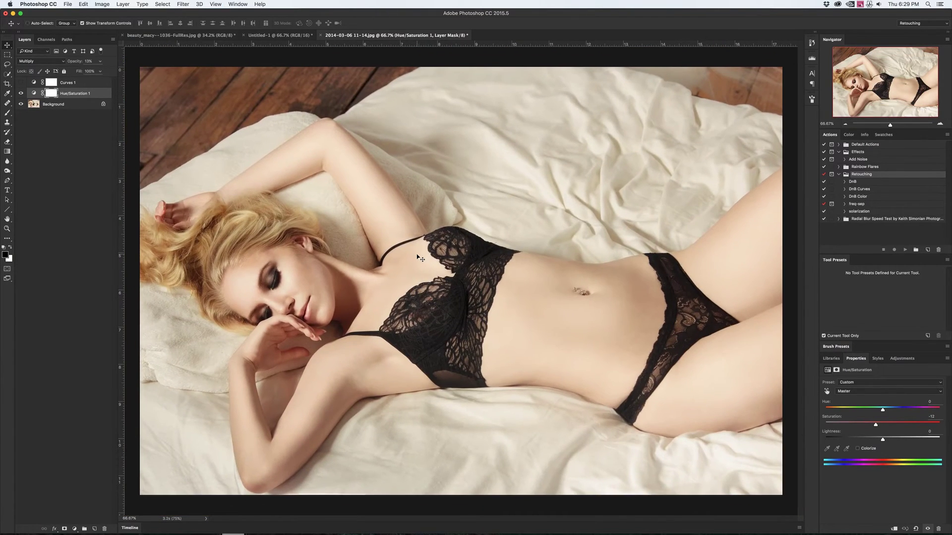
pyautogui.scroll(-1, 418, 257)
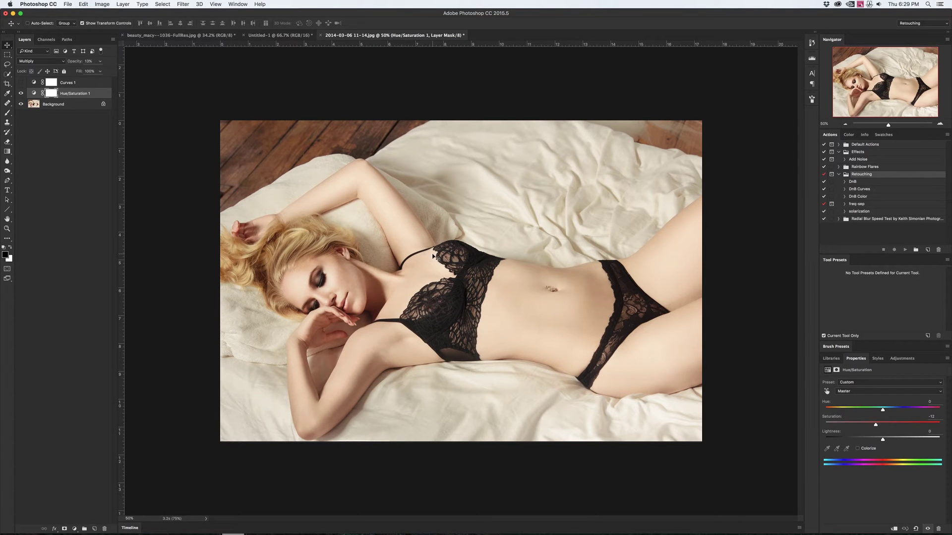
pyautogui.scroll(3, 455, 260)
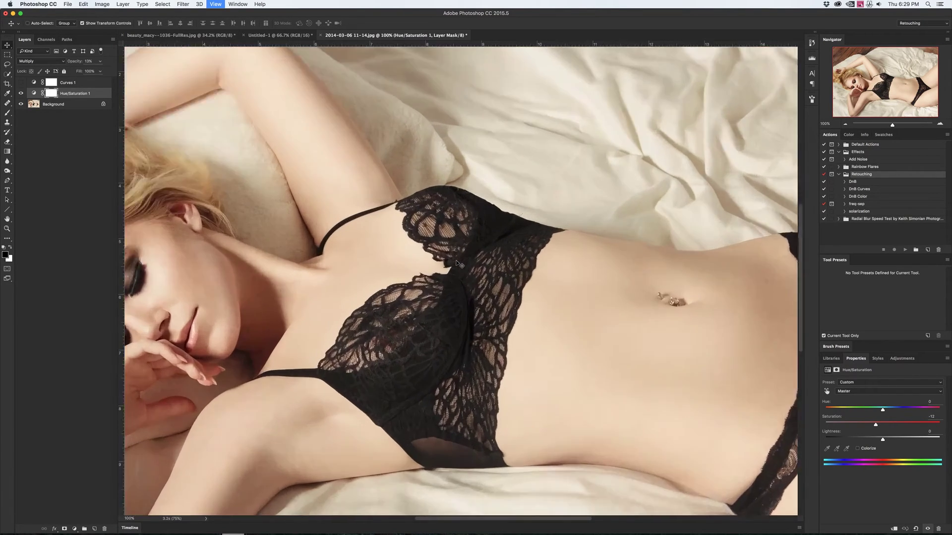
pyautogui.hscroll(-15, 597, 198)
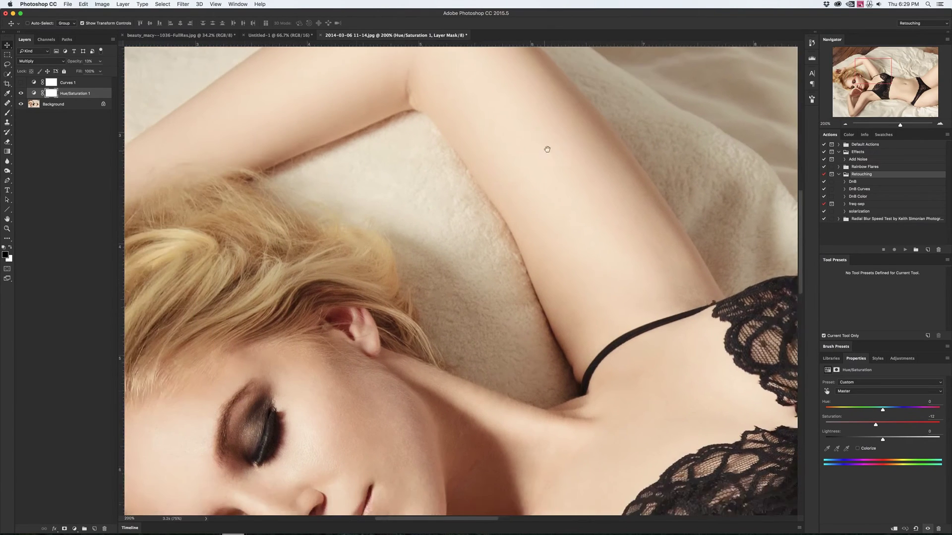
pyautogui.press('super+minus')
pyautogui.press('super+minus')
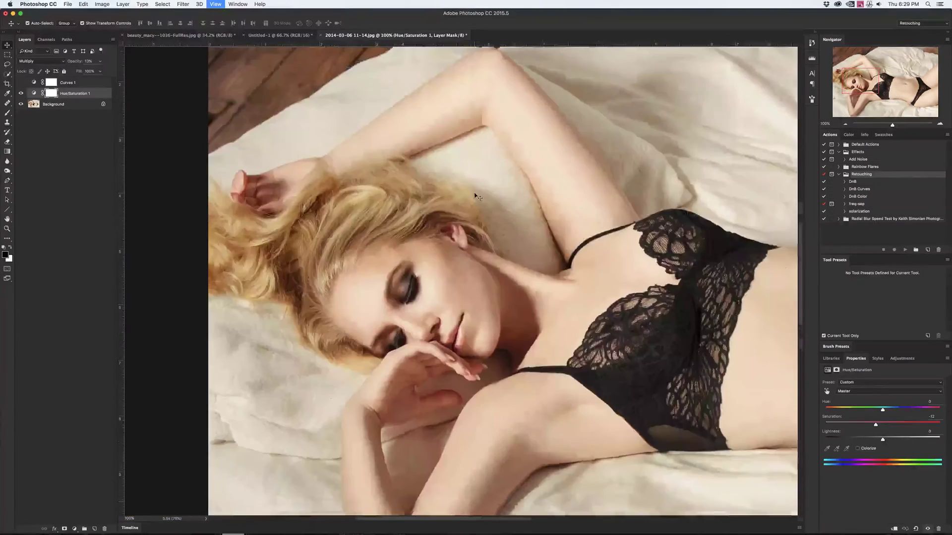
pyautogui.press('super+minus')
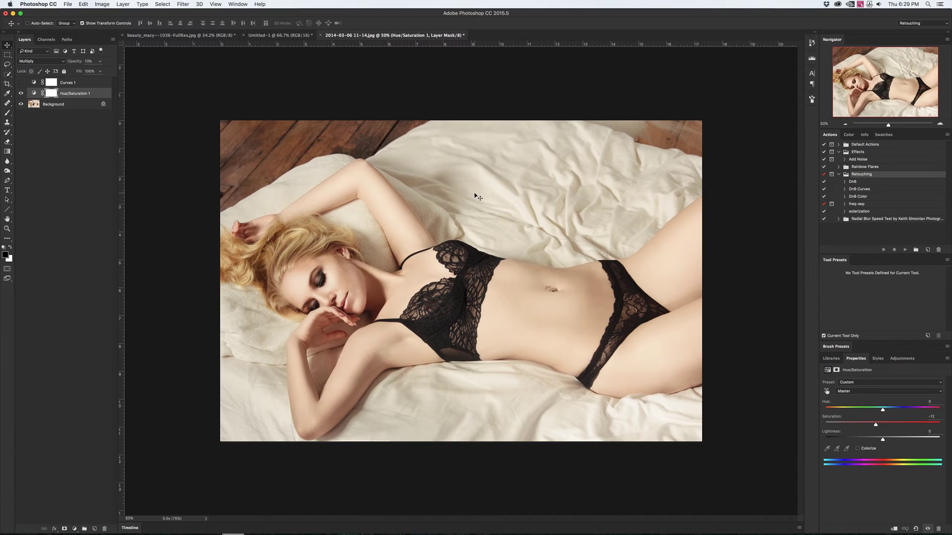
# Switch through Brush, Healing Brush, Clone Stamp and Eraser, ending on the Healing Brush.
pyautogui.press('b')
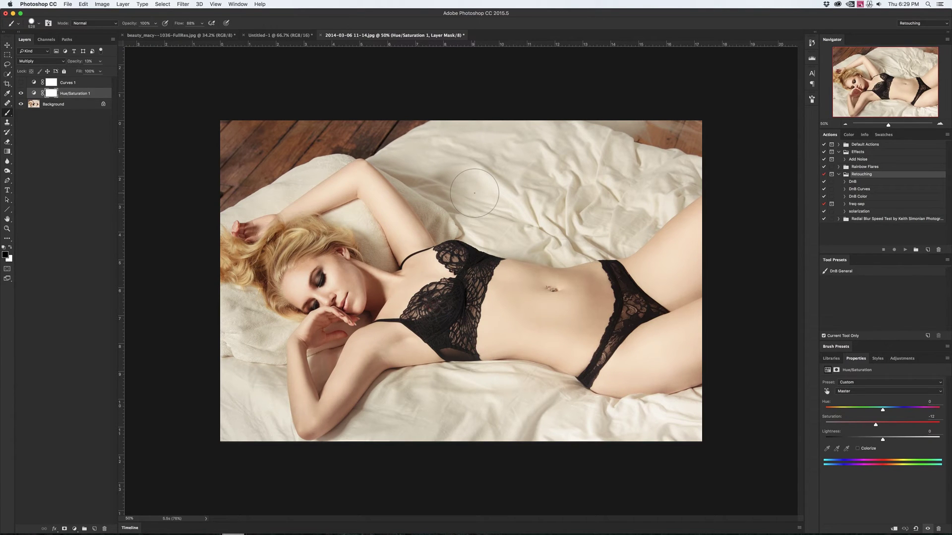
pyautogui.press('j')
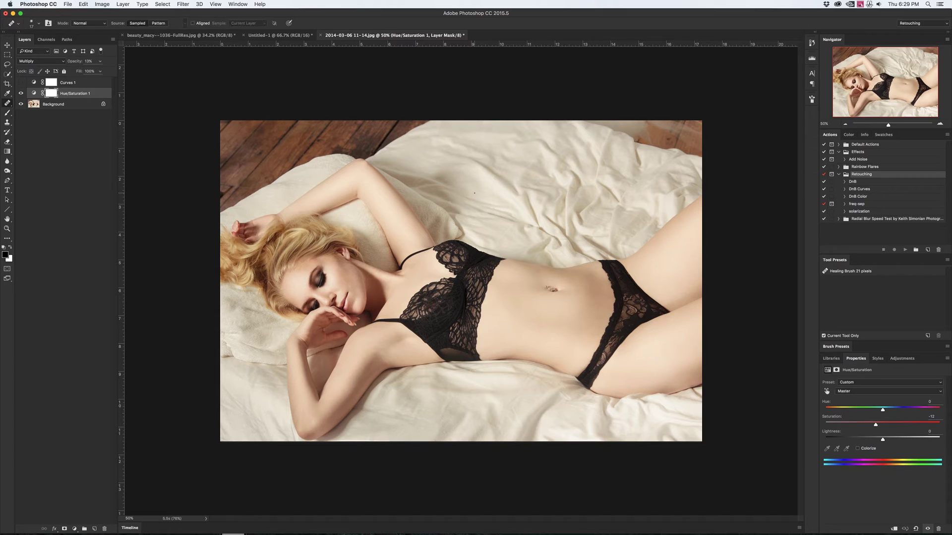
pyautogui.press('s')
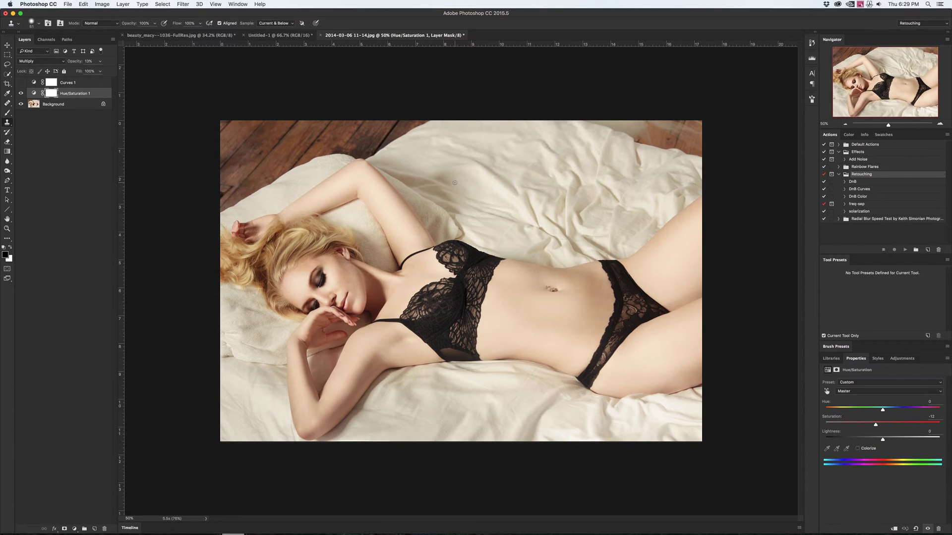
pyautogui.press('e')
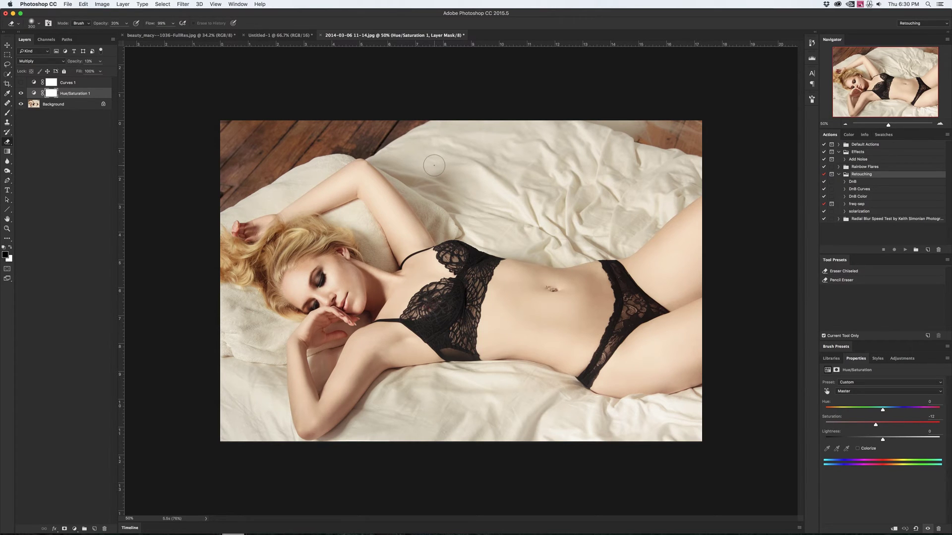
pyautogui.press('j')
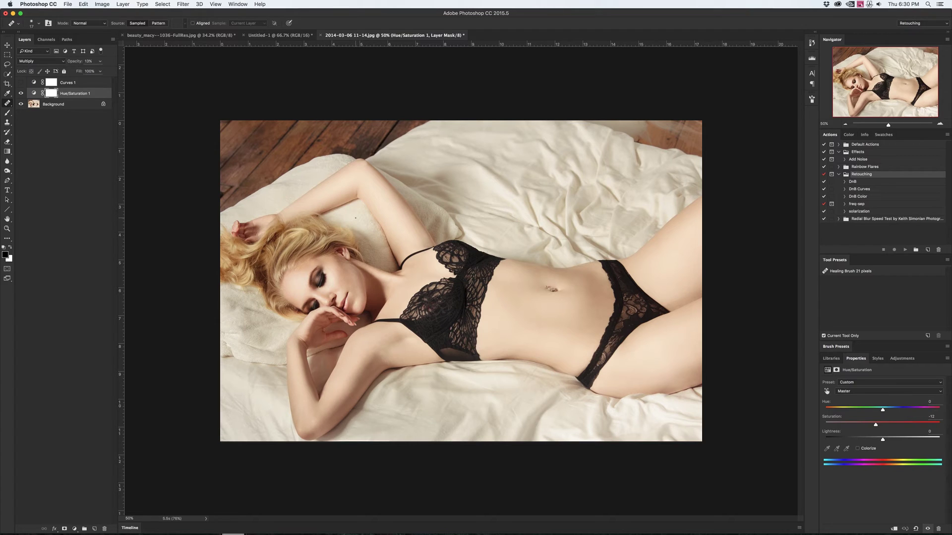
# Enlarge the healing brush to about 257 px and cycle through the healing-family tools.
pyautogui.moveTo(361, 226); pyautogui.dragTo(386, 226)
pyautogui.hotkey('shift', 'j')
pyautogui.hotkey('shift', 'j')
pyautogui.hotkey('shift', 'j')
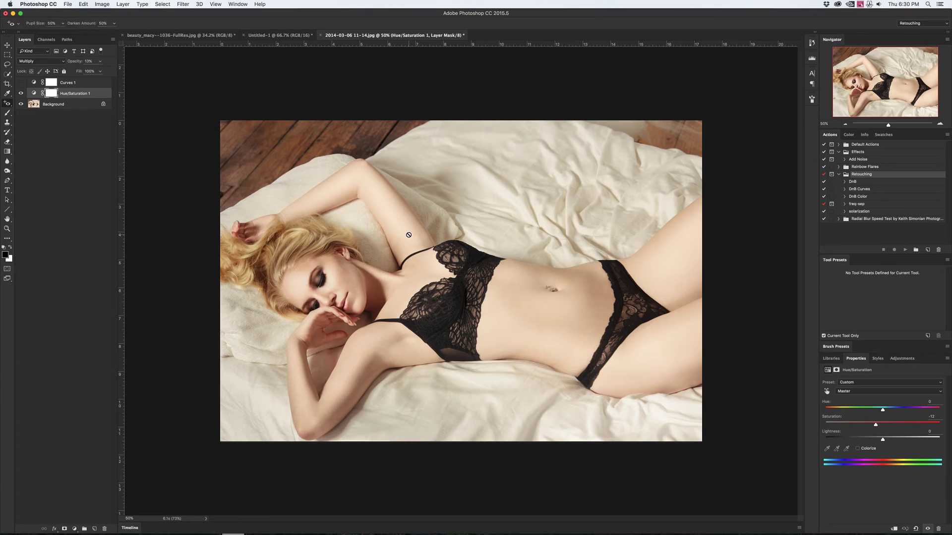
pyautogui.hotkey('shift', 'j')
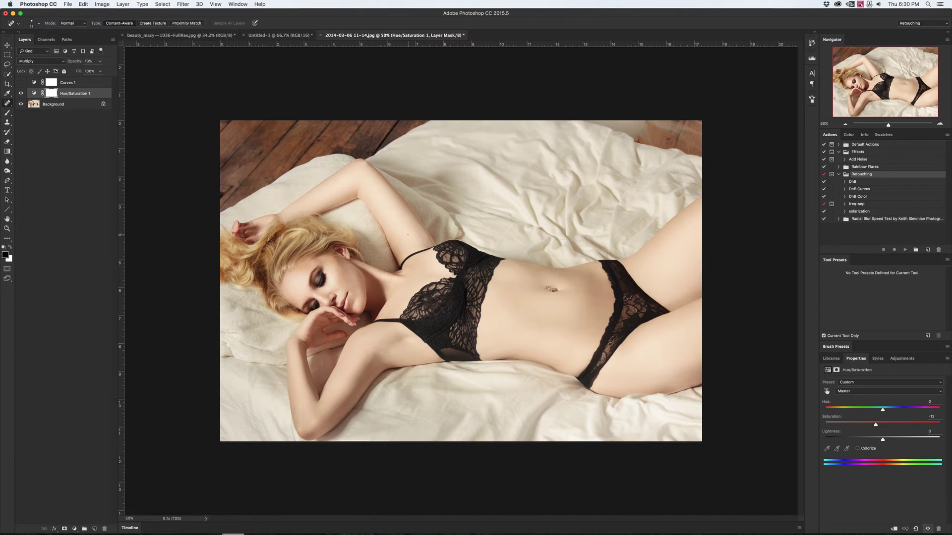
pyautogui.hotkey('shift', 'j')
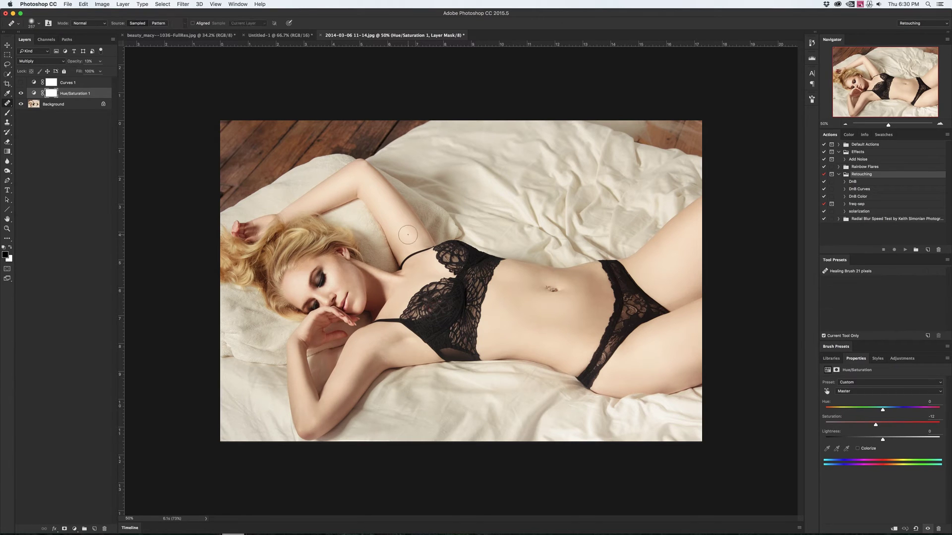
pyautogui.hotkey('shift', 'j')
pyautogui.hotkey('shift', 'j')
pyautogui.hotkey('shift', 'j')
pyautogui.hotkey('shift', 'j')
pyautogui.hotkey('shift', 'j')
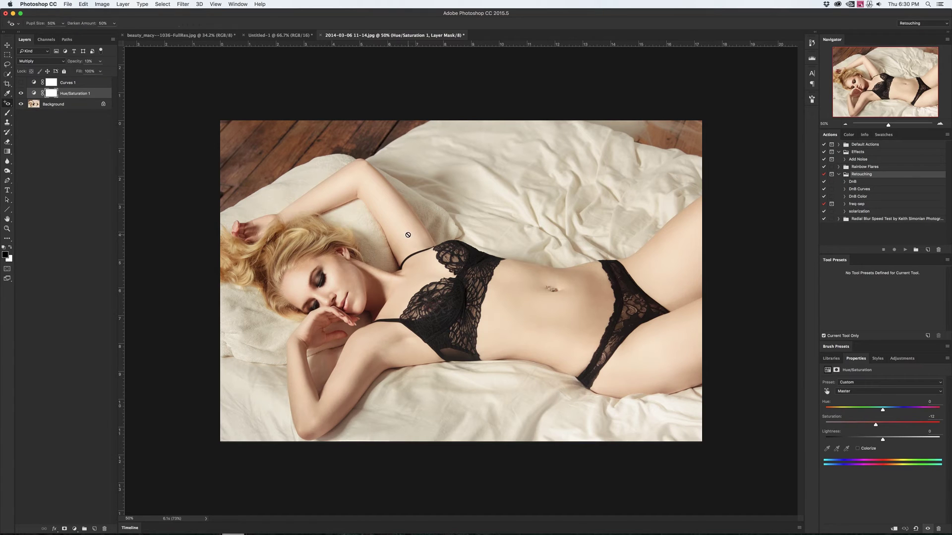
# Switch to the Brush, then the Mixer Brush, then the Clone Stamp.
pyautogui.press('b')
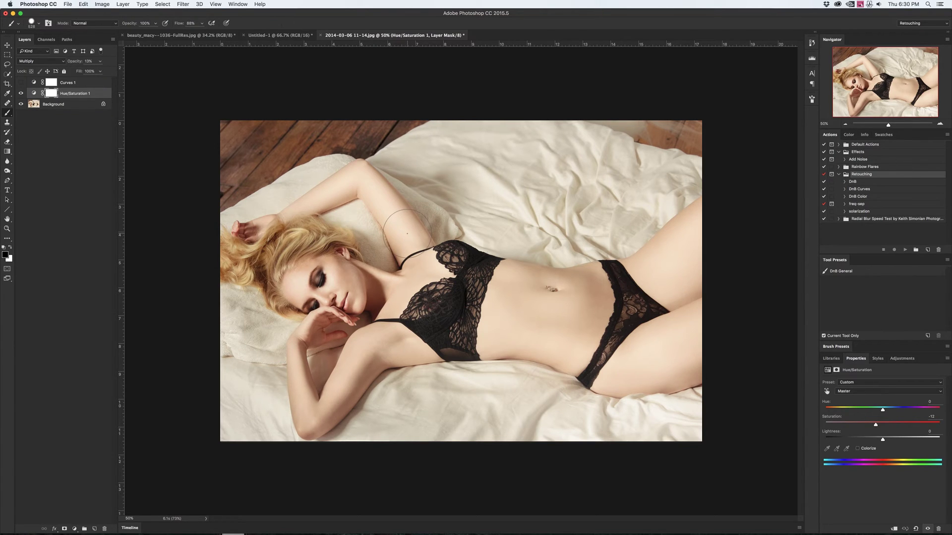
pyautogui.hotkey('shift', 'b')
pyautogui.hotkey('shift', 'b')
pyautogui.hotkey('shift', 'b')
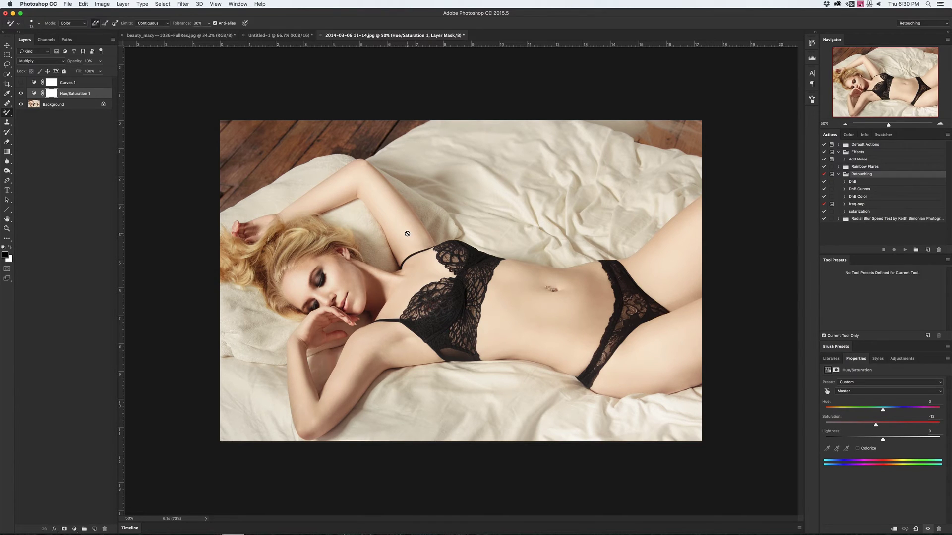
pyautogui.press('s')
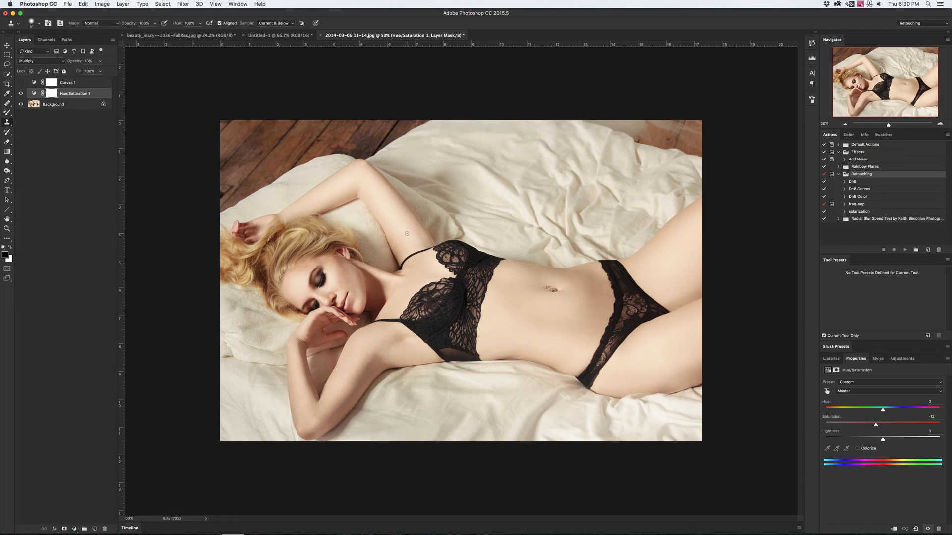
# Return to the Brush via Color Replacement and Healing, then swap foreground and background colours.
pyautogui.press('b')
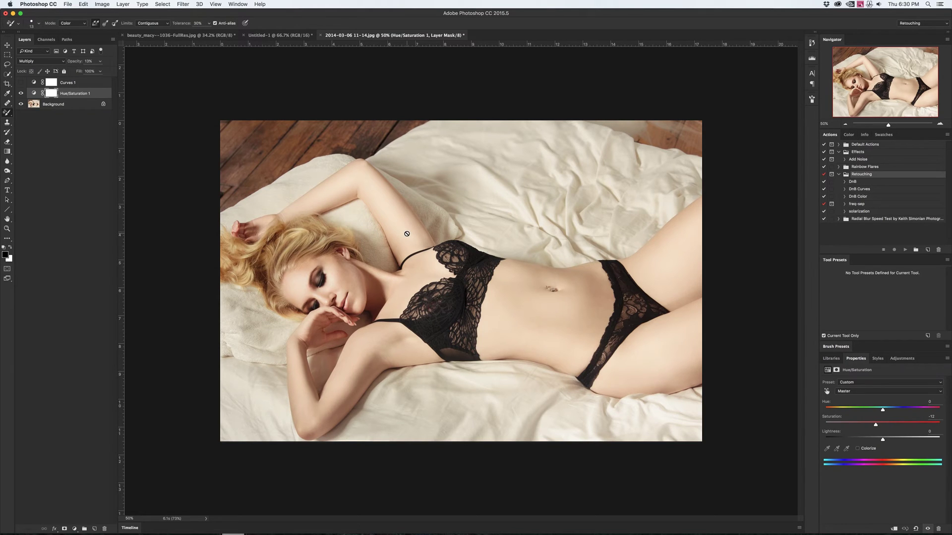
pyautogui.press('j')
pyautogui.press('b')
pyautogui.hotkey('shift', 'b')
pyautogui.hotkey('shift', 'b')
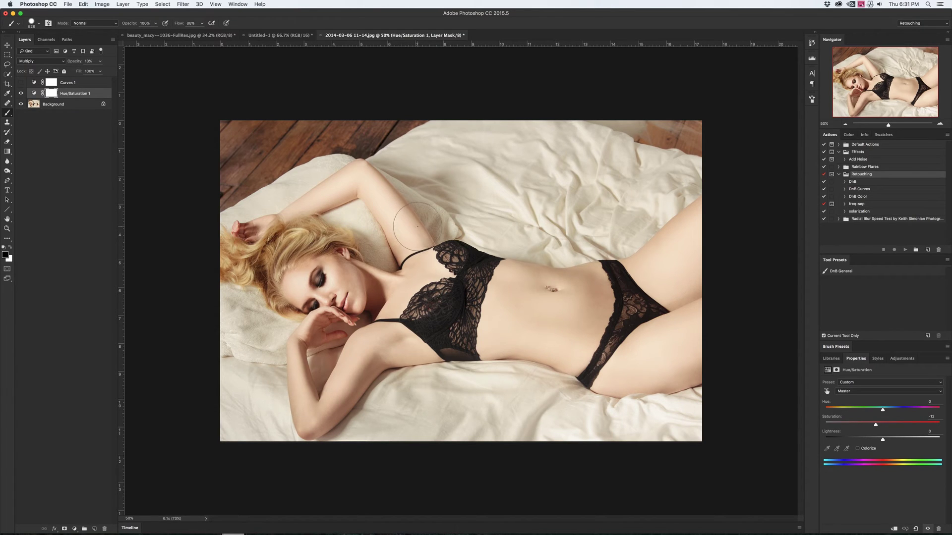
pyautogui.press('x')
pyautogui.press('x')
pyautogui.press('x')
pyautogui.press('x')
pyautogui.press('x')
pyautogui.press('x')
pyautogui.press('x')
pyautogui.press('x')
pyautogui.press('x')
pyautogui.press('x')
pyautogui.press('x')
pyautogui.press('x')
pyautogui.press('x')
pyautogui.press('x')
pyautogui.press('x')
# Set a grey painting colour, return to the Brush and make the Background layer active.
pyautogui.click(6, 256)
pyautogui.click(689, 256)
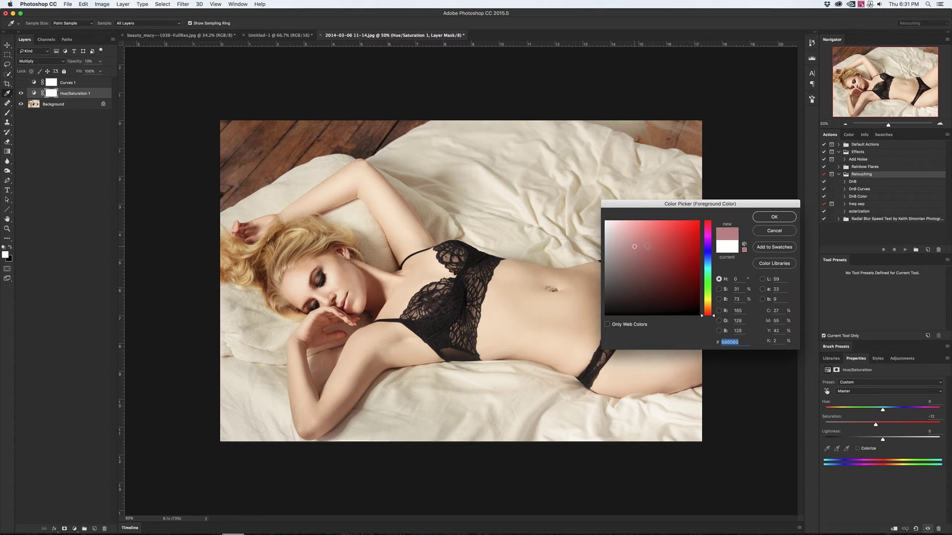
pyautogui.click(684, 233)
pyautogui.click(774, 217)
pyautogui.press('b')
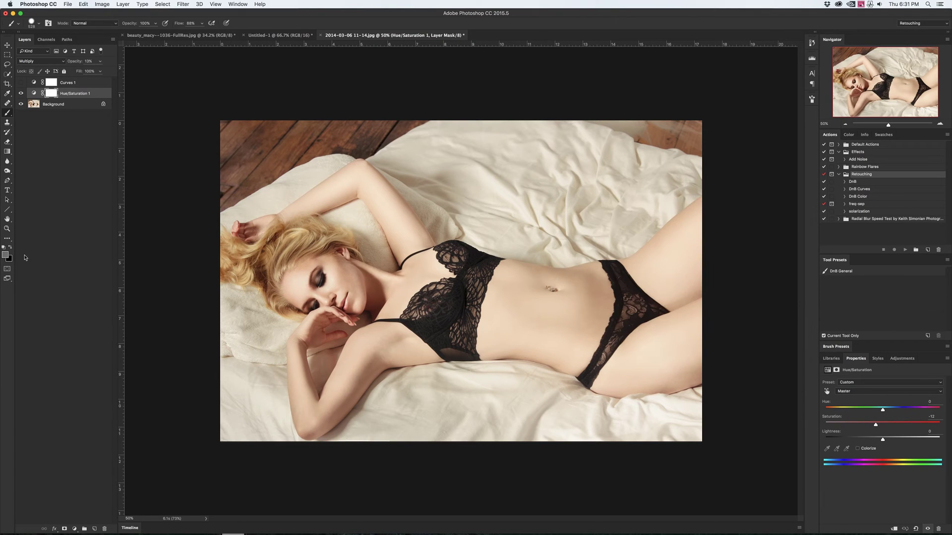
pyautogui.click(33, 104)
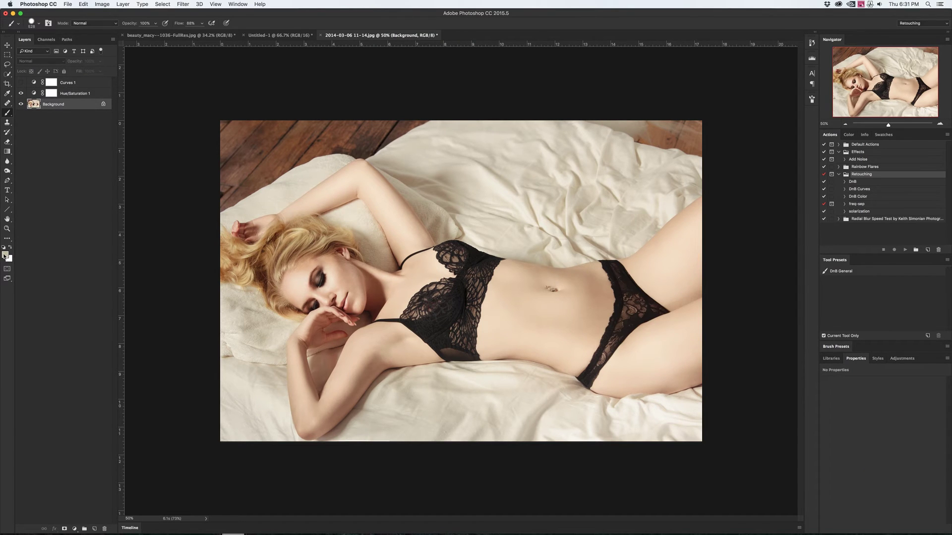
# Set gold as the foreground colour and red as the background colour.
pyautogui.click(6, 255)
pyautogui.click(700, 235)
pyautogui.click(774, 217)
pyautogui.click(9, 258)
pyautogui.click(698, 223)
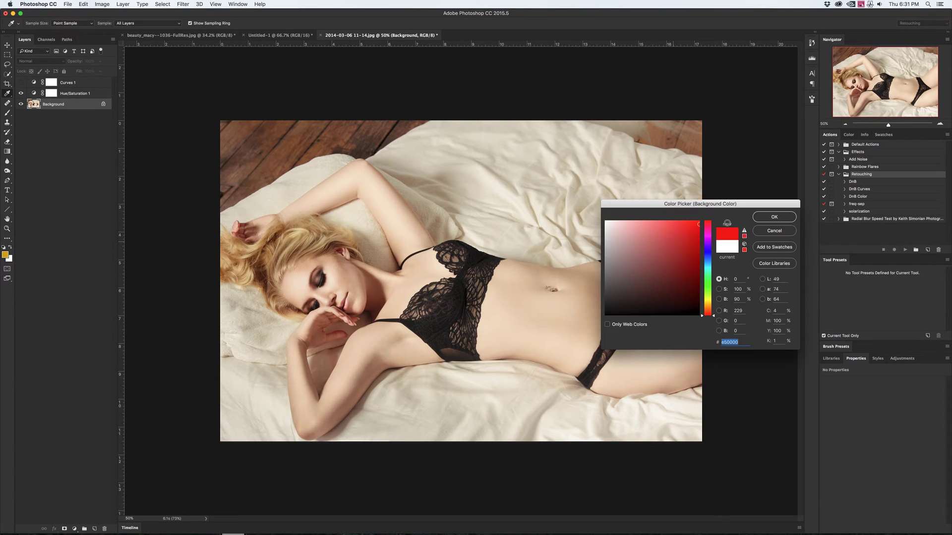
pyautogui.click(774, 216)
# Swap red and gold, reset to default black and white, then toggle to white for painting.
pyautogui.press('b')
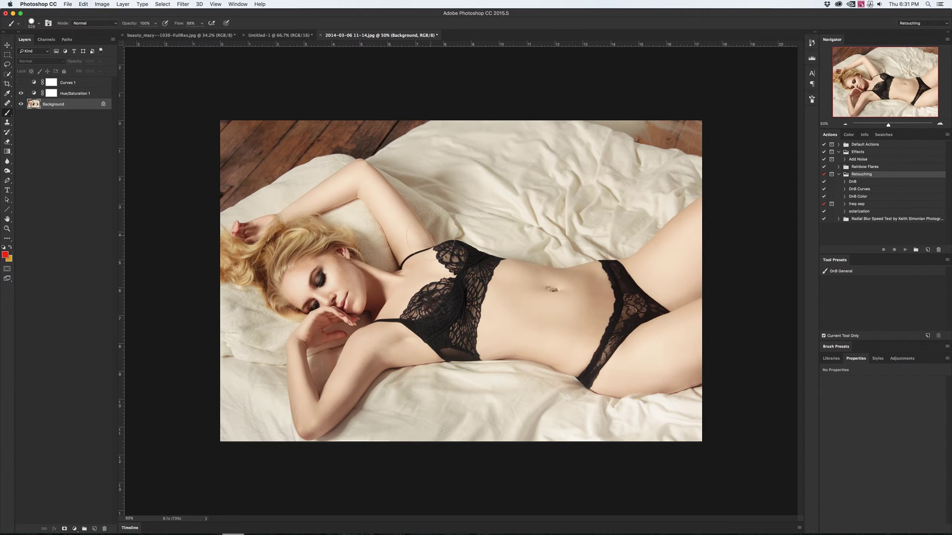
pyautogui.press('x')
pyautogui.press('d')
pyautogui.press('x')
pyautogui.press('x')
pyautogui.press('x')
pyautogui.press('x')
pyautogui.press('x')
pyautogui.press('x')
pyautogui.press('x')
# Resize the brush on the photo, from 528 to 614 px and later 250 to 400, adjusting softness.
pyautogui.keyDown('ctrl'); pyautogui.keyDown('alt'); pyautogui.click(438, 251); pyautogui.keyUp('alt'); pyautogui.keyUp('ctrl')
pyautogui.moveTo(439, 251)
pyautogui.mouseDown()
pyautogui.moveTo(488, 249)
pyautogui.moveTo(399, 252)
pyautogui.moveTo(516, 258)
pyautogui.moveTo(389, 260)
pyautogui.moveTo(559, 269)
pyautogui.moveTo(383, 270)
pyautogui.moveTo(514, 266)
pyautogui.moveTo(405, 271)
pyautogui.moveTo(474, 268)
pyautogui.mouseUp()
pyautogui.moveTo(475, 266)
pyautogui.mouseDown()
pyautogui.moveTo(476, 258)
pyautogui.moveTo(475, 288)
pyautogui.moveTo(465, 174)
pyautogui.moveTo(474, 313)
pyautogui.moveTo(465, 200)
pyautogui.moveTo(473, 312)
pyautogui.moveTo(460, 259)
pyautogui.mouseUp()
pyautogui.moveTo(418, 228); pyautogui.dragTo(409, 249)
pyautogui.moveTo(408, 248); pyautogui.dragTo(409, 248)
# Shrink the brush to 200 px and raise its hardness to 100%, checking settings each time.
pyautogui.press('[')
pyautogui.press('[')
pyautogui.rightClick(408, 222)
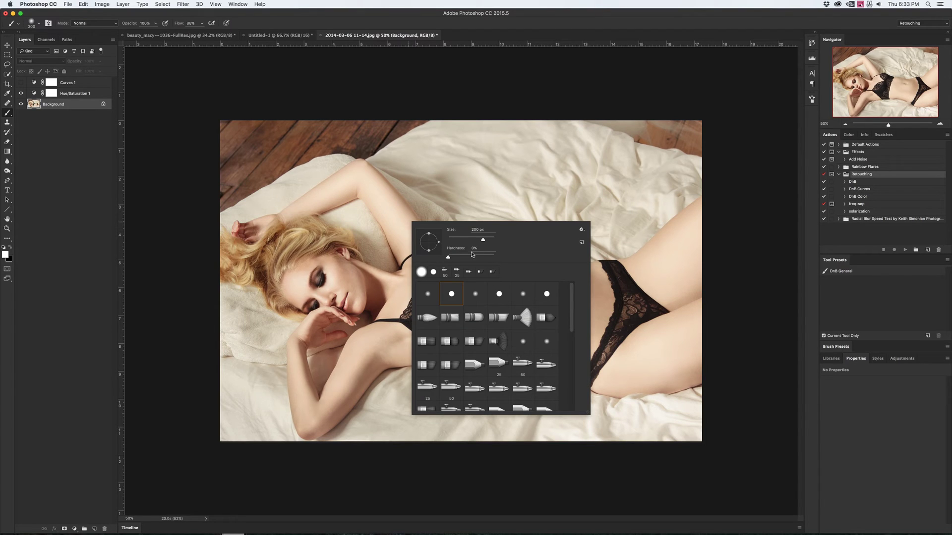
pyautogui.press('Escape')
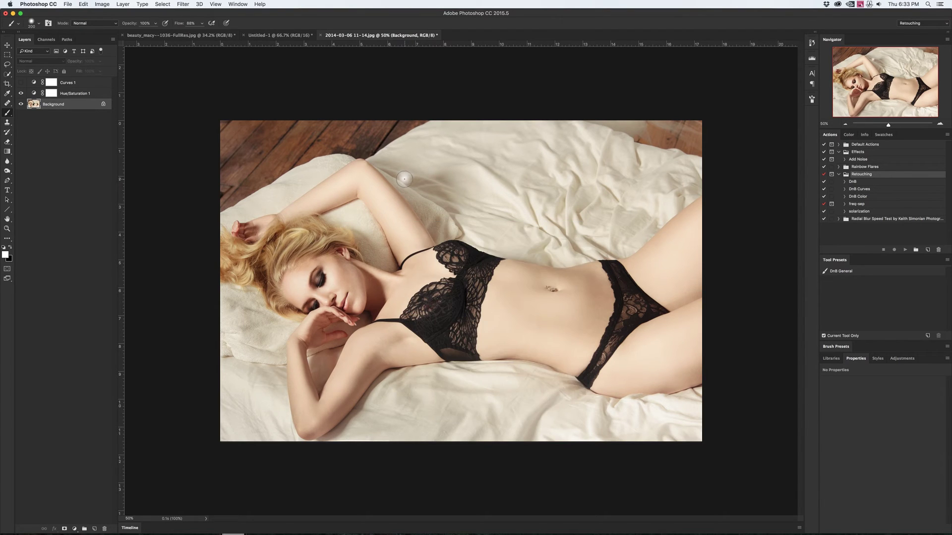
pyautogui.hotkey('shift', ']')
pyautogui.hotkey('shift', ']')
pyautogui.hotkey('shift', ']')
pyautogui.hotkey('shift', ']')
pyautogui.rightClick(404, 179)
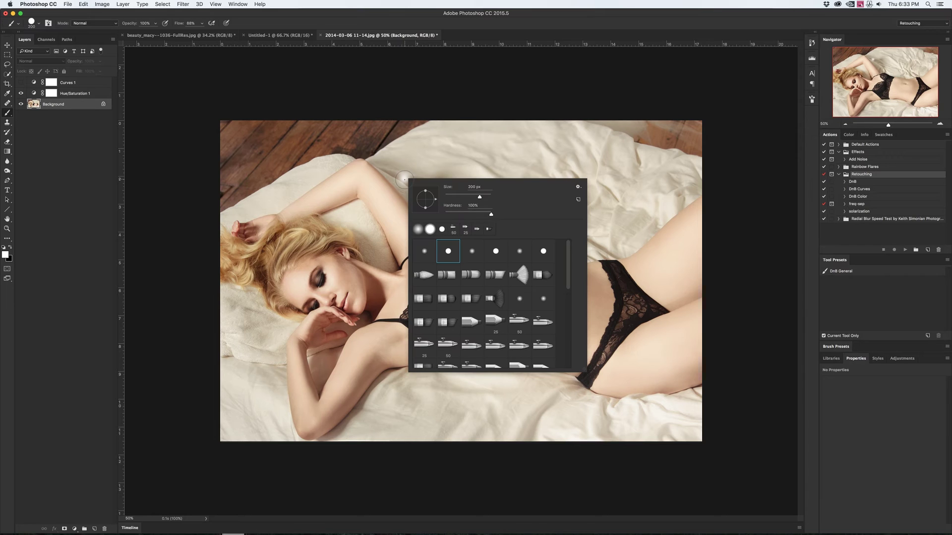
pyautogui.click(421, 97)
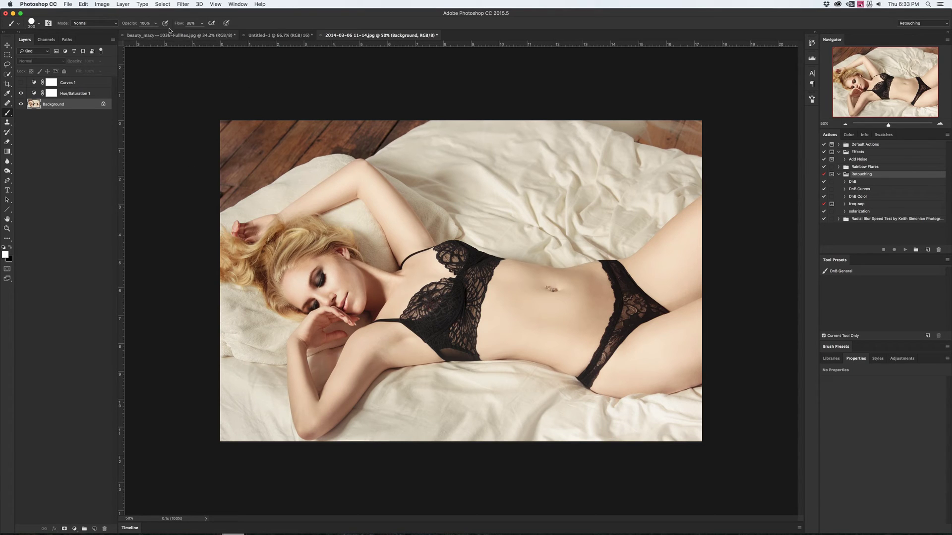
# Nudge brush flow to 89%, then set opacity to 20%, 2% and back to 100%.
pyautogui.moveTo(179, 26); pyautogui.dragTo(206, 25)
pyautogui.press('2')
pyautogui.press('0')
pyautogui.press('2')
pyautogui.press('0')
# Delete the Hue/Saturation 1 layer, duplicate Background four times and select all four copies.
pyautogui.press('super+z')
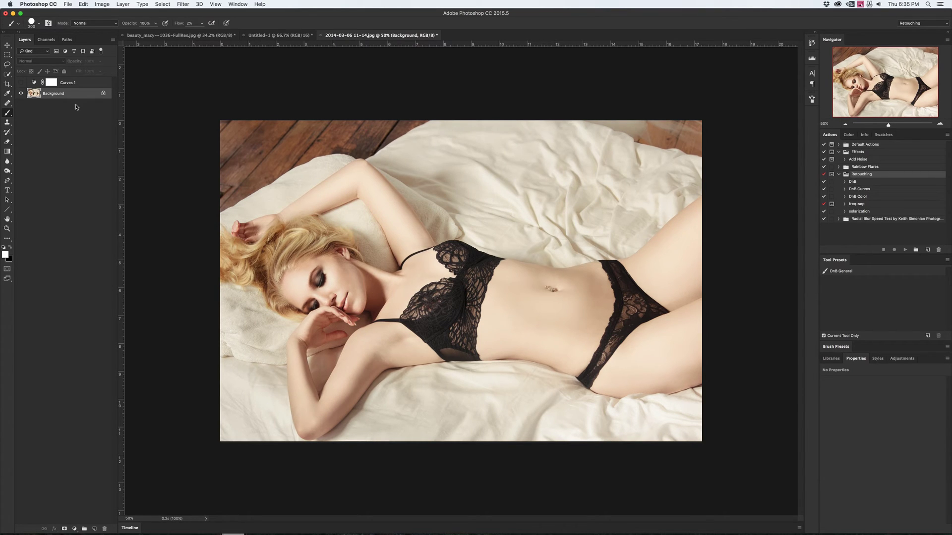
pyautogui.press('super+j')
pyautogui.press('super+j')
pyautogui.press('super+j')
pyautogui.press('super+j')
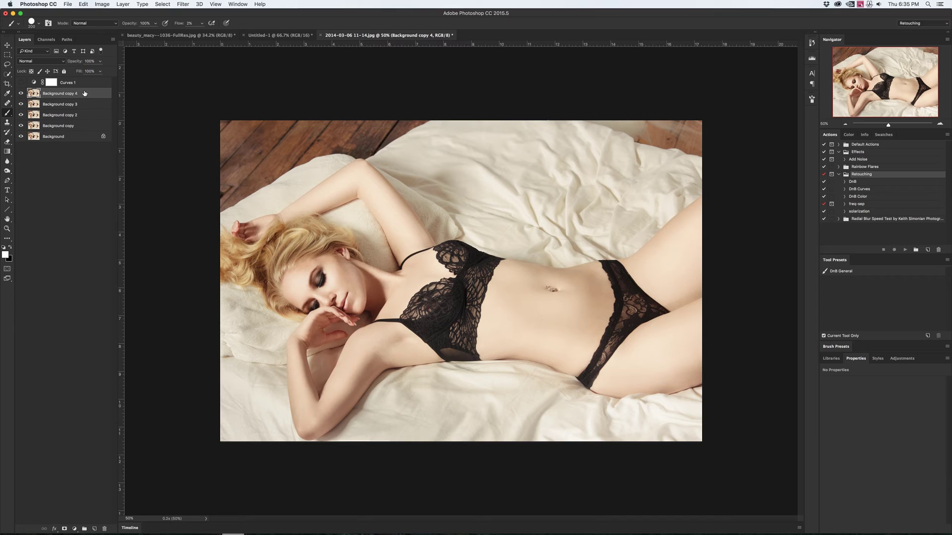
pyautogui.keyDown('shift'); pyautogui.click(87, 118); pyautogui.keyUp('shift')
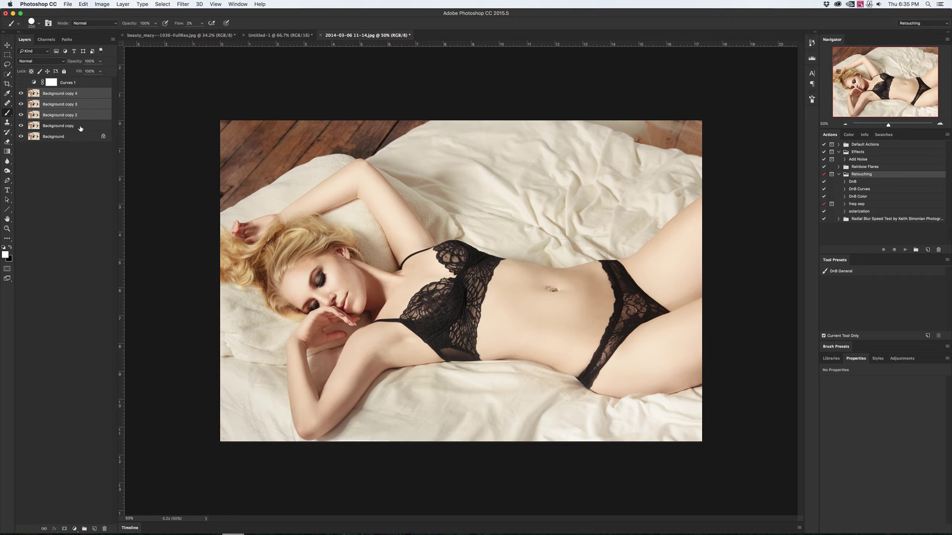
pyautogui.click(81, 128)
pyautogui.keyDown('shift'); pyautogui.click(84, 99); pyautogui.keyUp('shift')
# Group the four copies into Group 1, toggle its visibility and expand it.
pyautogui.press('super+g')
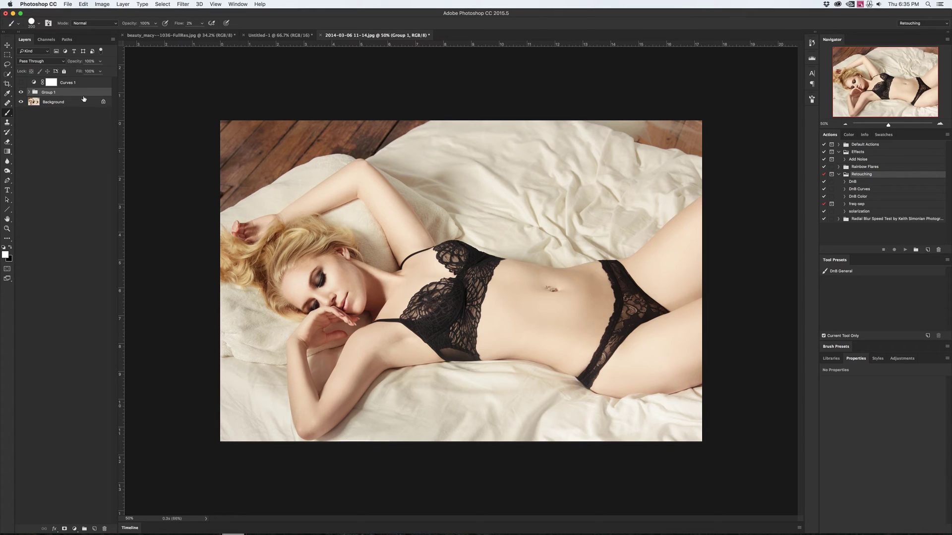
pyautogui.click(20, 93)
pyautogui.click(21, 93)
pyautogui.click(28, 92)
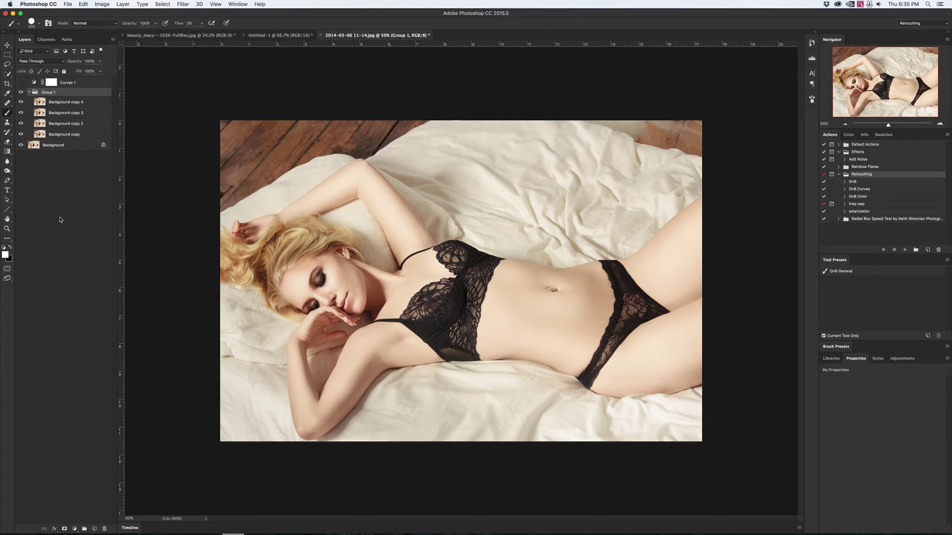
# Give Background copy 4 a black hide-all mask instead of a white one, then invert it to white.
pyautogui.click(74, 113)
pyautogui.click(76, 104)
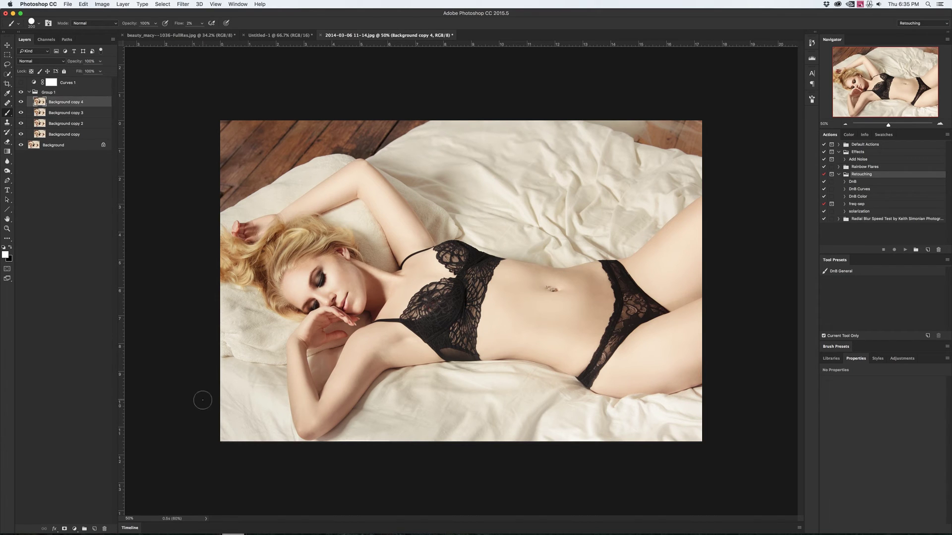
pyautogui.click(64, 529)
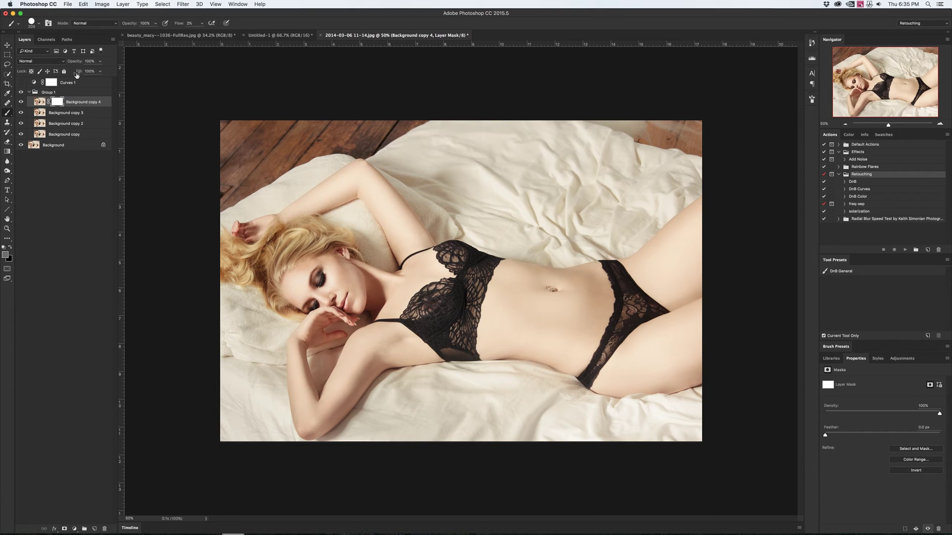
pyautogui.click(84, 4)
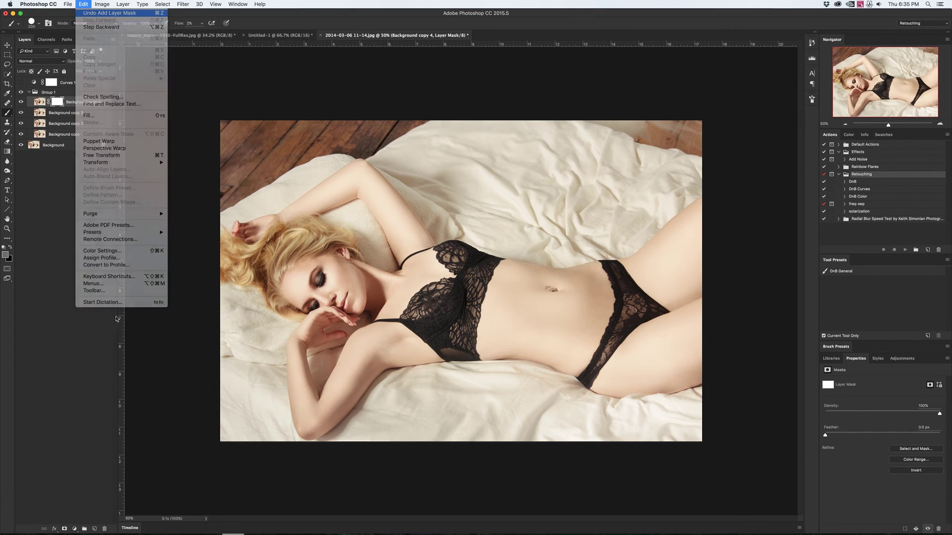
pyautogui.click(99, 12)
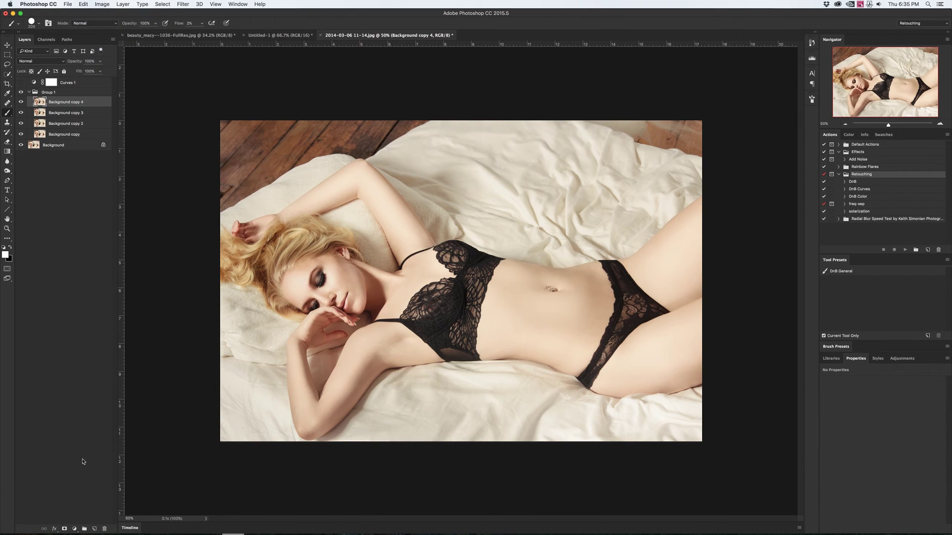
pyautogui.keyDown('alt'); pyautogui.click(65, 529); pyautogui.keyUp('alt')
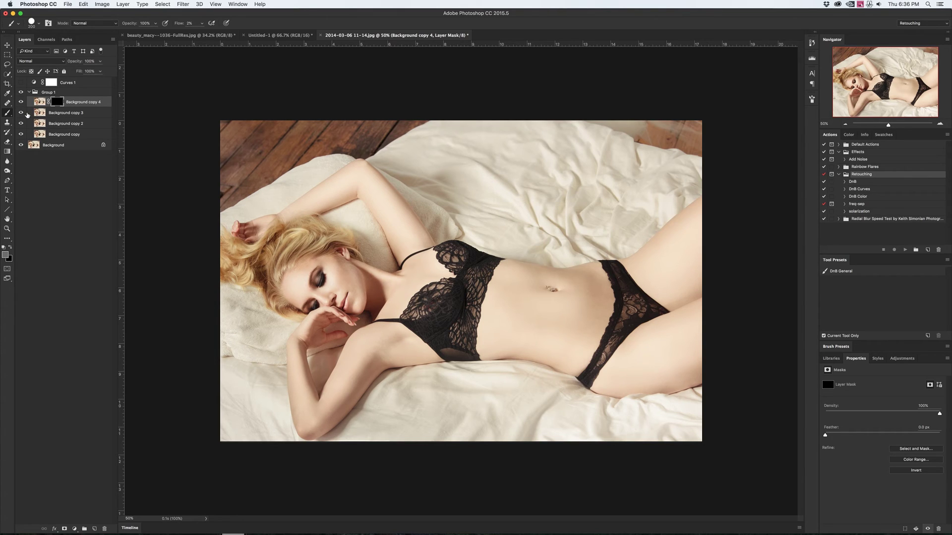
pyautogui.press('super+i')
pyautogui.press('super+i')
pyautogui.press('super+i')
pyautogui.press('super+i')
pyautogui.press('super+i')
pyautogui.press('super+i')
pyautogui.press('super+i')
pyautogui.press('super+i')
pyautogui.press('super+i')
pyautogui.press('super+i')
pyautogui.press('super+i')
# Select Background copy 3 and switch among Healing Brush, Clone Stamp and Rectangular Marquee.
pyautogui.click(44, 115)
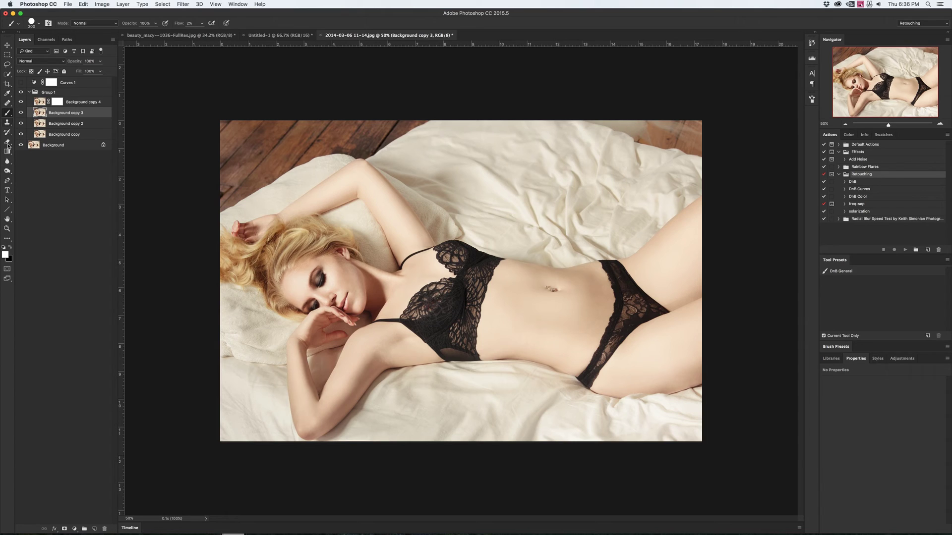
pyautogui.click(8, 103)
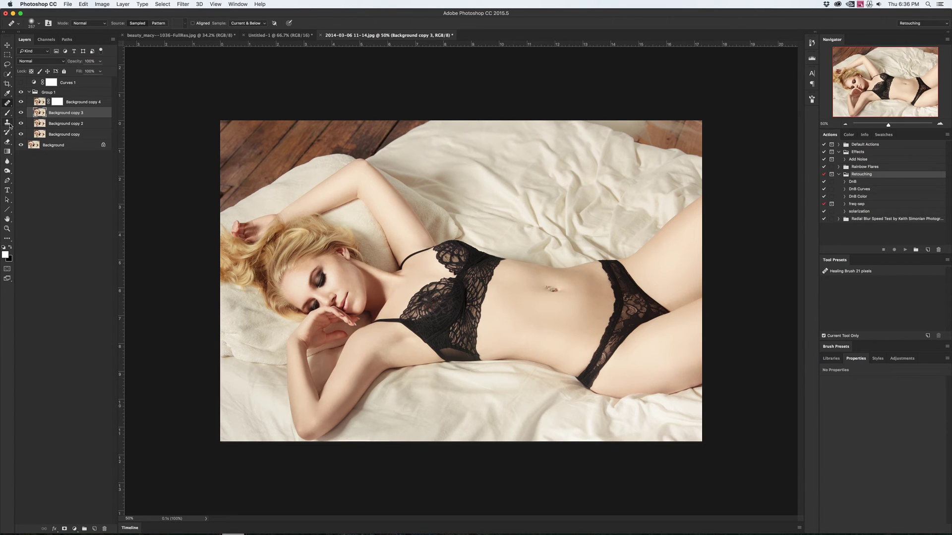
pyautogui.click(8, 124)
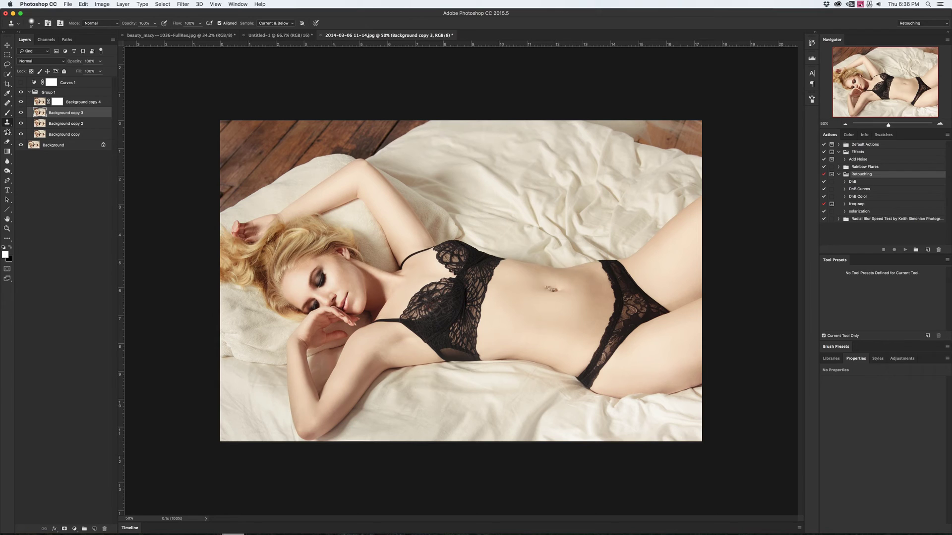
pyautogui.click(7, 56)
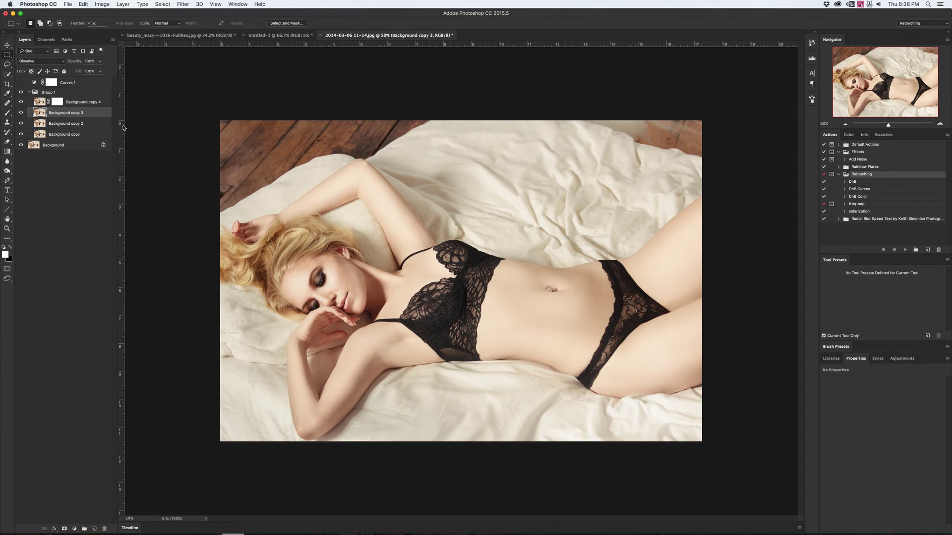
# Cycle Background copy 4 through Lighten, Pin Light, Luminosity and Hue, ending on Dissolve.
pyautogui.click(33, 103)
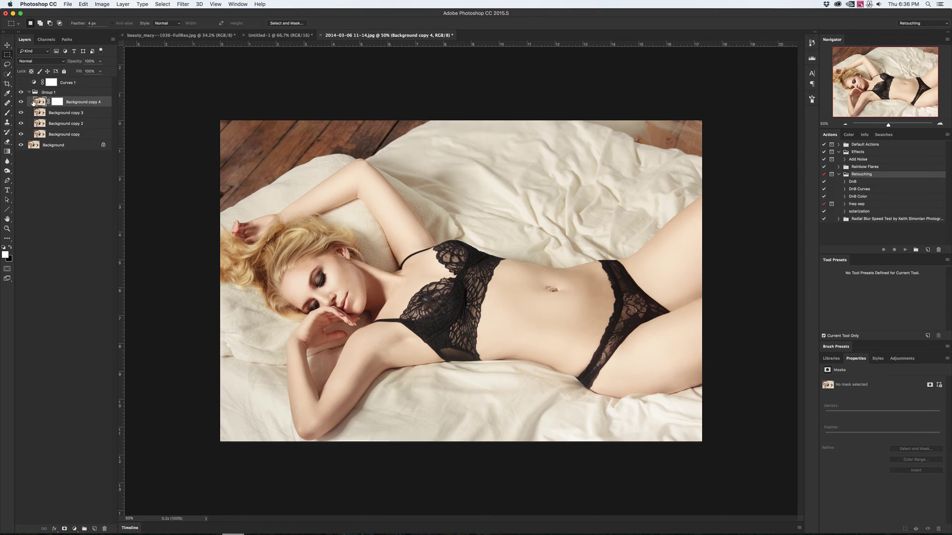
pyautogui.hotkey('shift', '+')
pyautogui.hotkey('shift', '+')
pyautogui.hotkey('shift', '+')
pyautogui.hotkey('shift', '+')
pyautogui.hotkey('shift', '+')
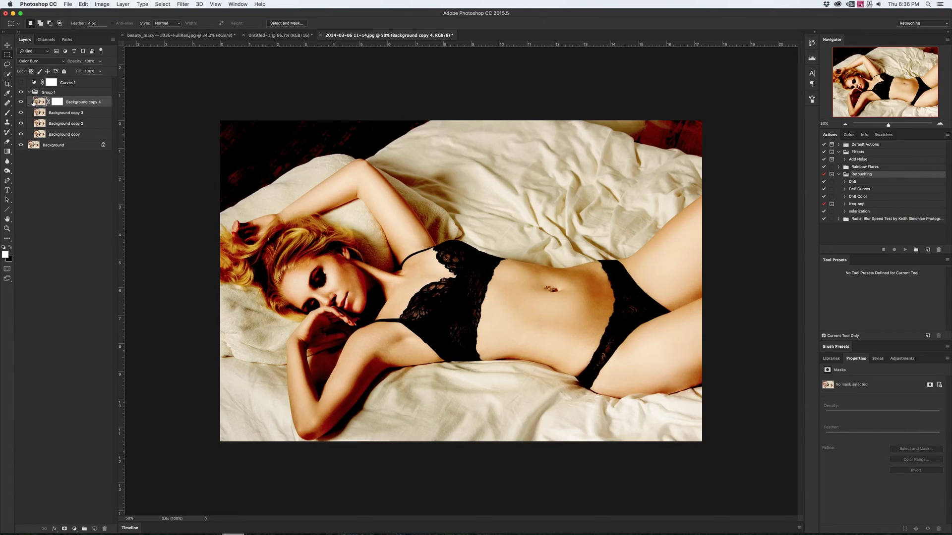
pyautogui.hotkey('shift', '+')
pyautogui.hotkey('shift', '+')
pyautogui.hotkey('shift', '+')
pyautogui.hotkey('shift', '+')
pyautogui.hotkey('shift', '+')
pyautogui.hotkey('shift', '+')
pyautogui.hotkey('shift', '+')
pyautogui.hotkey('shift', '+')
pyautogui.hotkey('shift', '+')
pyautogui.hotkey('shift', '+')
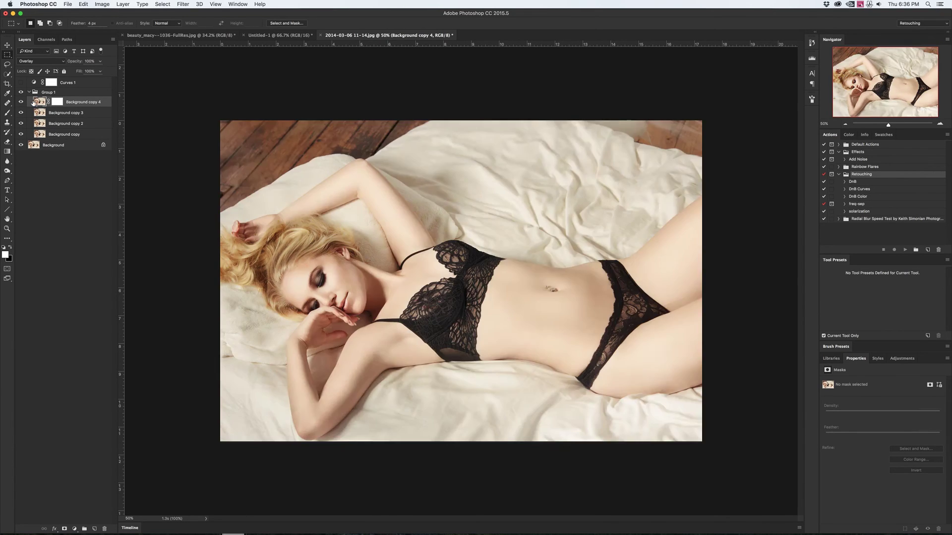
pyautogui.hotkey('shift', '+')
pyautogui.hotkey('shift', '+')
pyautogui.hotkey('shift', '+')
pyautogui.hotkey('shift', '+')
pyautogui.hotkey('shift', '+')
pyautogui.hotkey('shift', '+')
pyautogui.hotkey('shift', '+')
pyautogui.hotkey('shift', '+')
pyautogui.hotkey('shift', '+')
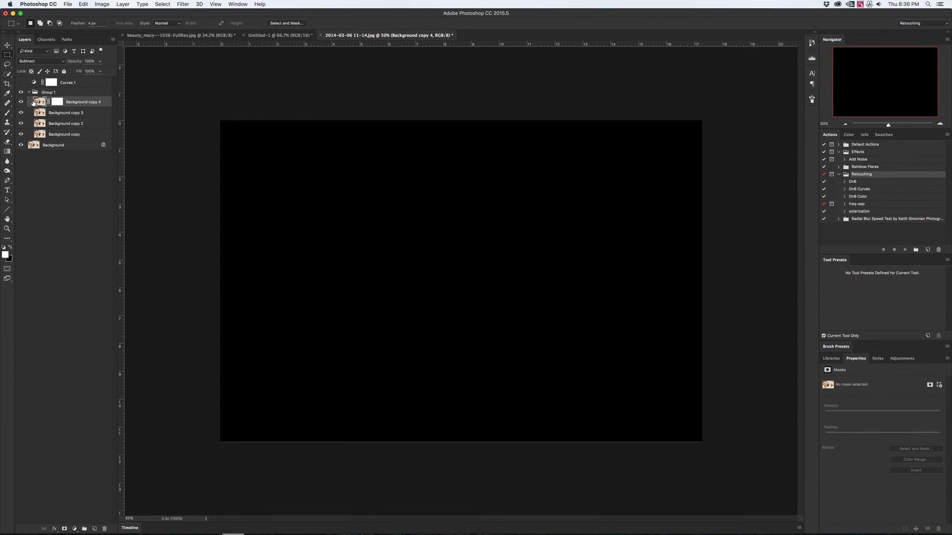
pyautogui.hotkey('shift', '-')
pyautogui.hotkey('shift', '-')
pyautogui.hotkey('shift', '-')
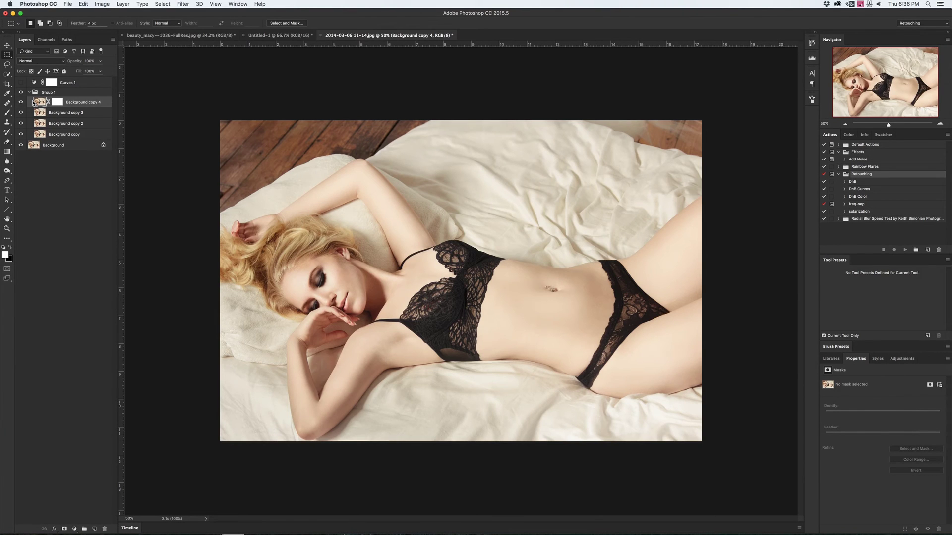
pyautogui.hotkey('shift', '+')
pyautogui.hotkey('shift', '+')
pyautogui.hotkey('shift', '+')
pyautogui.hotkey('shift', '+')
pyautogui.hotkey('shift', '+')
# Delete Group 1 and its Background copies, leaving Curves 1 visible and selected above Background.
pyautogui.click(7, 113)
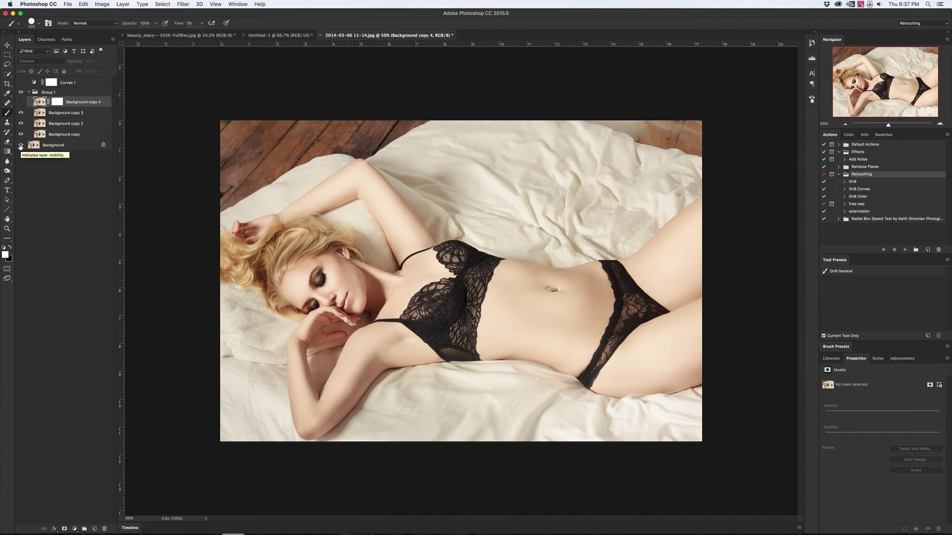
pyautogui.keyDown('alt'); pyautogui.click(20, 146); pyautogui.keyUp('alt')
pyautogui.click(23, 93)
pyautogui.click(43, 93)
pyautogui.press('Delete')
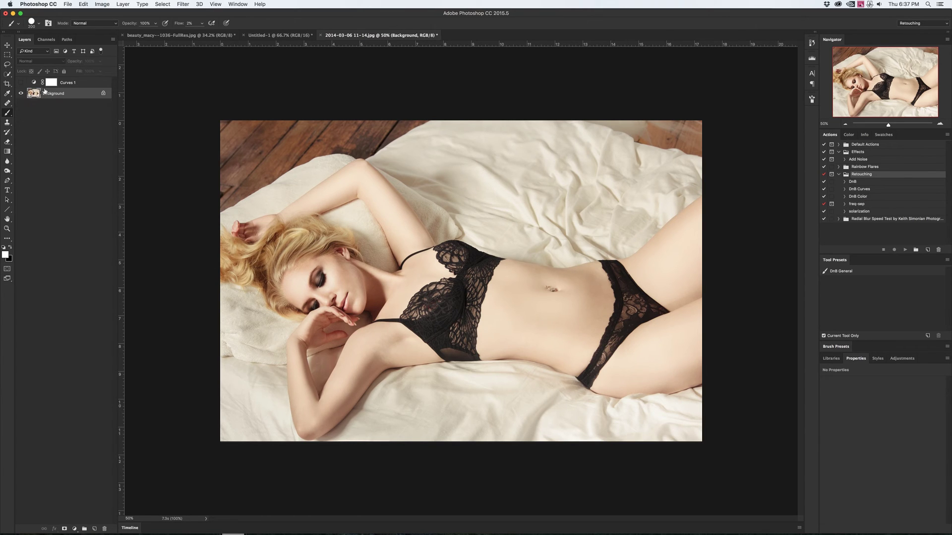
pyautogui.click(20, 82)
pyautogui.click(69, 84)
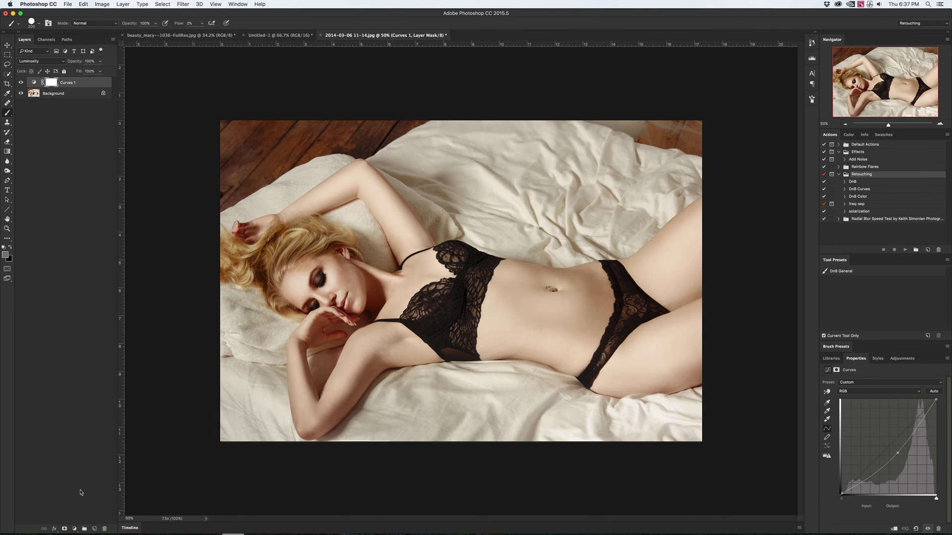
# Add a Vibrance adjustment layer with Saturation lowered to -84.
pyautogui.click(74, 529)
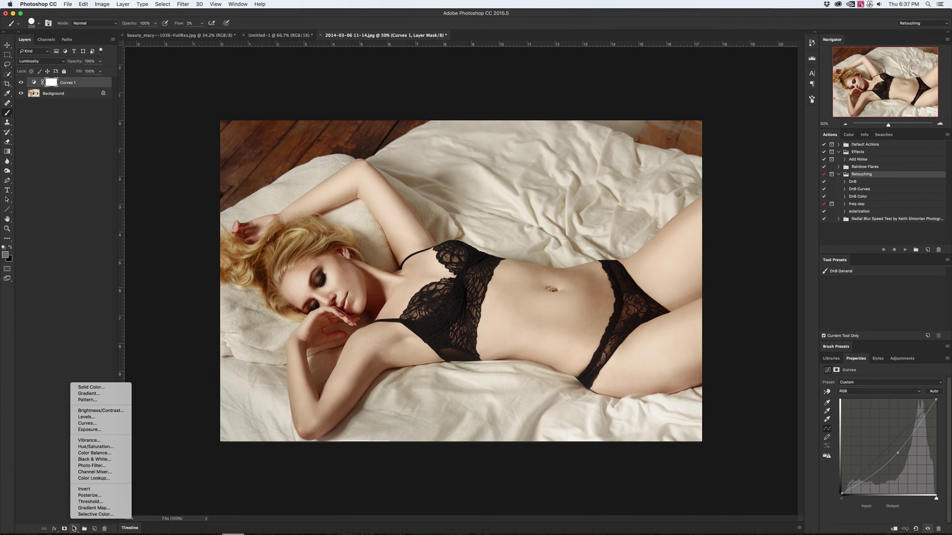
pyautogui.click(99, 440)
pyautogui.moveTo(876, 404); pyautogui.dragTo(836, 405)
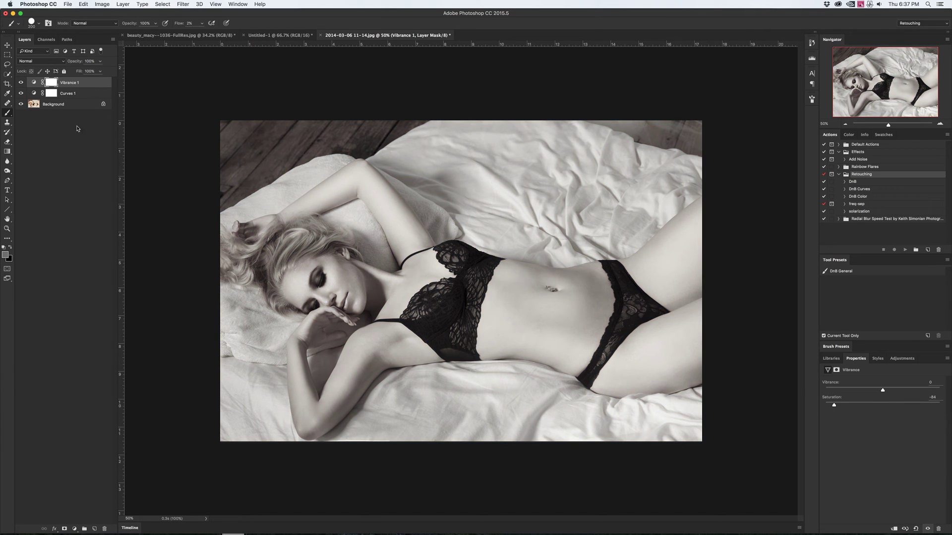
# Toggle layer visibility to compare the Background alone against the Curves and Vibrance adjustments.
pyautogui.click(55, 119)
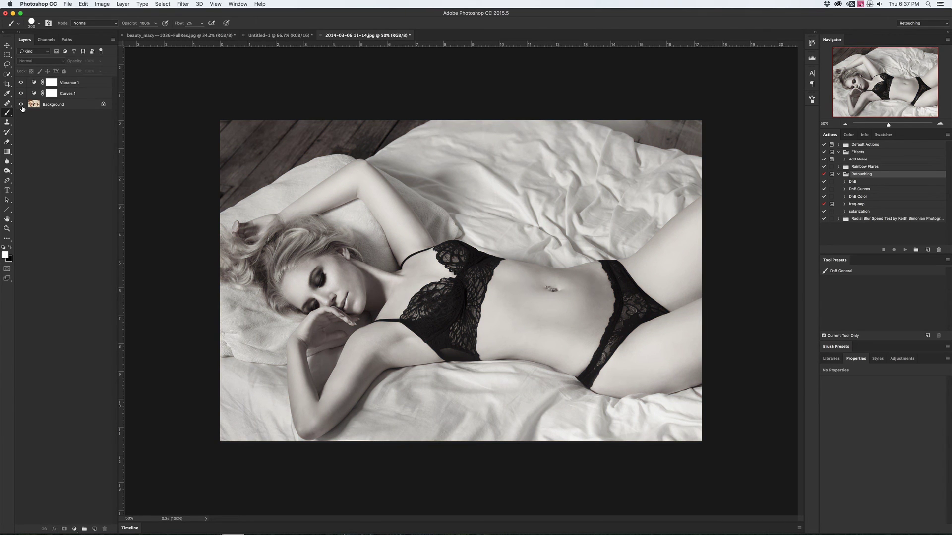
pyautogui.keyDown('alt'); pyautogui.click(21, 105); pyautogui.keyUp('alt')
pyautogui.keyDown('alt'); pyautogui.click(21, 105); pyautogui.keyUp('alt')
pyautogui.keyDown('alt'); pyautogui.click(21, 105); pyautogui.keyUp('alt')
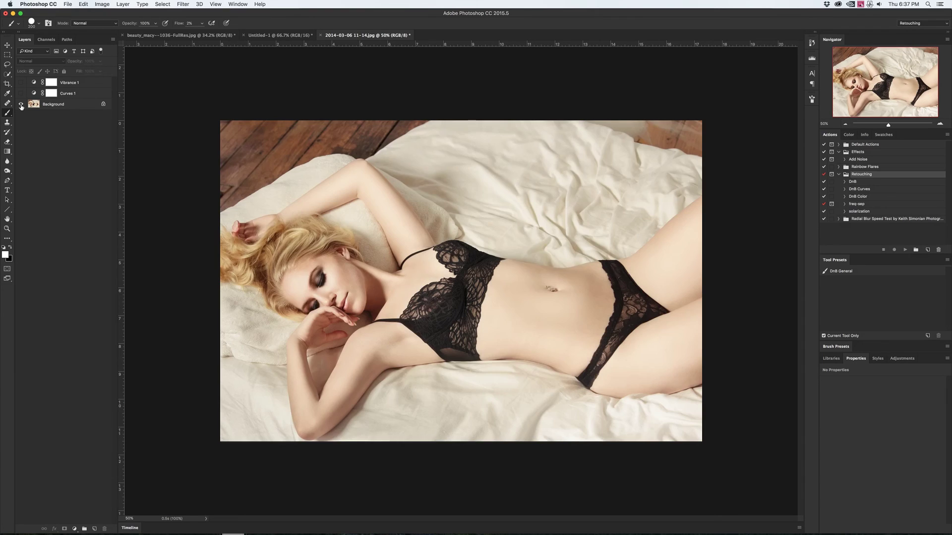
pyautogui.keyDown('alt'); pyautogui.click(21, 105); pyautogui.keyUp('alt')
pyautogui.keyDown('alt'); pyautogui.click(20, 105); pyautogui.keyUp('alt')
pyautogui.keyDown('alt'); pyautogui.click(21, 104); pyautogui.keyUp('alt')
pyautogui.click(21, 94)
pyautogui.click(20, 83)
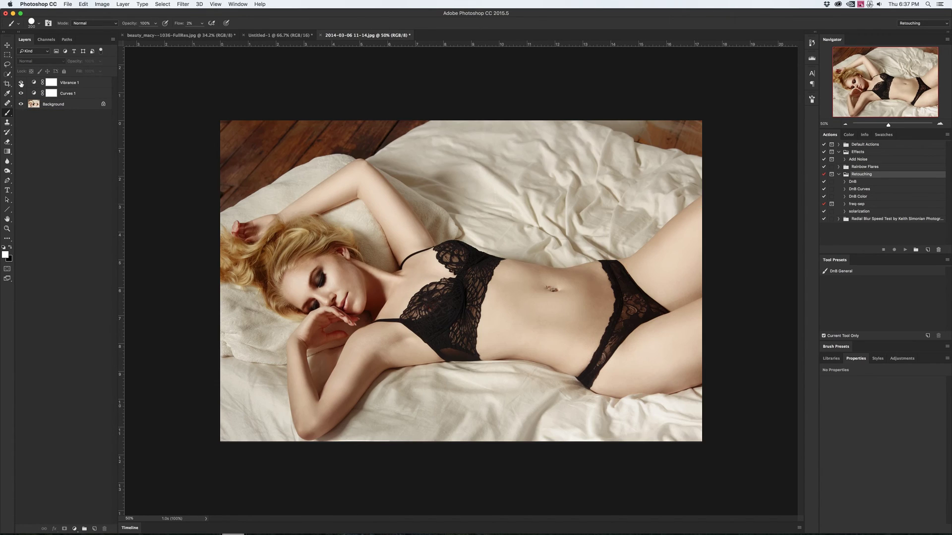
pyautogui.click(21, 94)
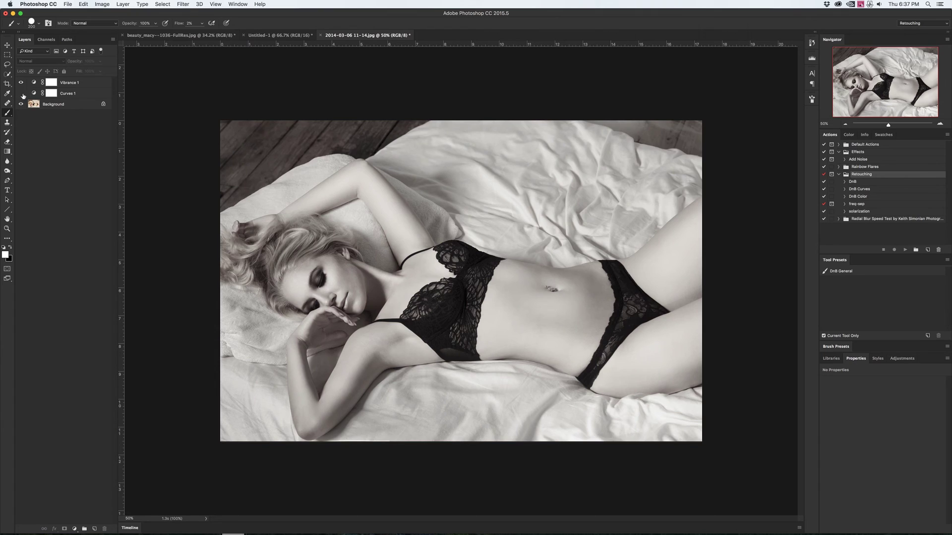
pyautogui.click(21, 94)
# Target the Vibrance 1 mask with black foreground and a roughly 672-pixel brush at 100% flow.
pyautogui.click(47, 84)
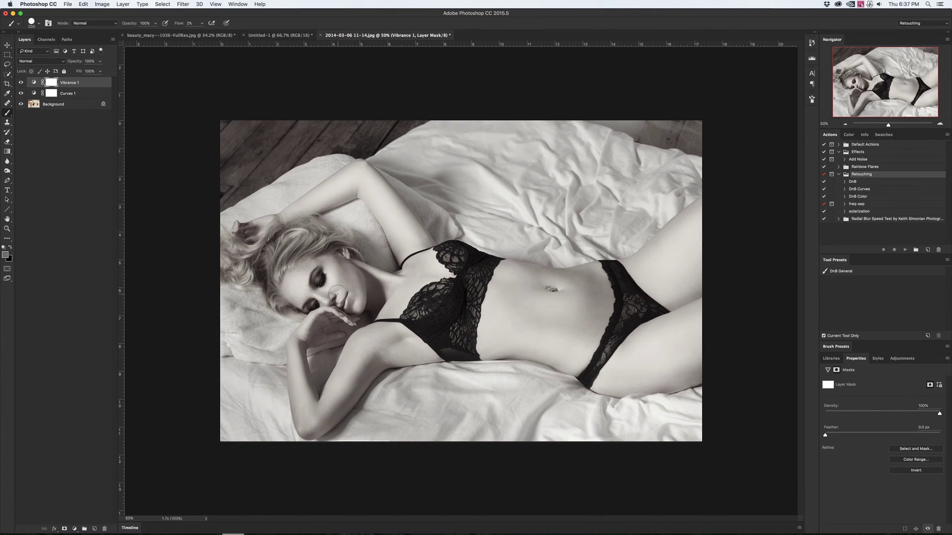
pyautogui.press('x')
pyautogui.moveTo(315, 250); pyautogui.dragTo(357, 251)
pyautogui.press(']')
pyautogui.hotkey('shift', '0')
# Paint black over the hair, face, chest and belly on the Vibrance mask, checking the mask alone twice.
pyautogui.moveTo(317, 245)
pyautogui.mouseDown()
pyautogui.moveTo(297, 233)
pyautogui.moveTo(486, 238)
pyautogui.moveTo(597, 324)
pyautogui.moveTo(670, 317)
pyautogui.moveTo(682, 260)
pyautogui.mouseUp()
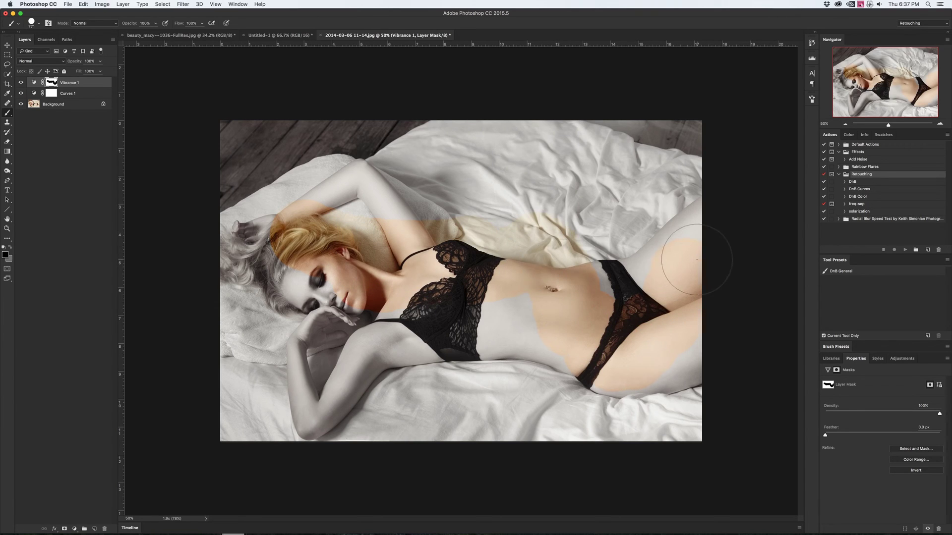
pyautogui.keyDown('alt'); pyautogui.click(51, 82); pyautogui.keyUp('alt')
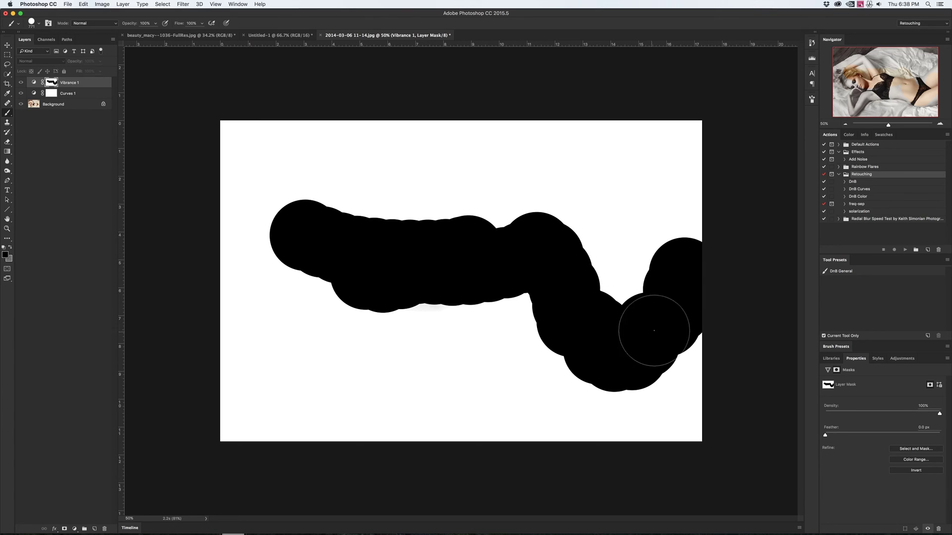
pyautogui.keyDown('alt'); pyautogui.click(51, 84); pyautogui.keyUp('alt')
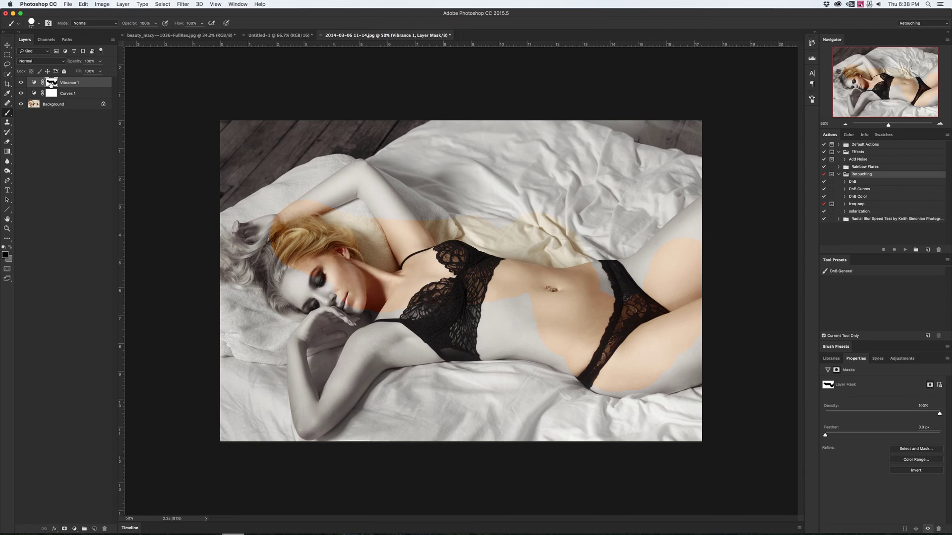
pyautogui.keyDown('alt'); pyautogui.click(51, 84); pyautogui.keyUp('alt')
pyautogui.keyDown('alt'); pyautogui.click(53, 87); pyautogui.keyUp('alt')
# Compare the image with and without Vibrance 1, then delete the Vibrance 1 layer.
pyautogui.click(20, 83)
pyautogui.click(20, 93)
pyautogui.click(20, 92)
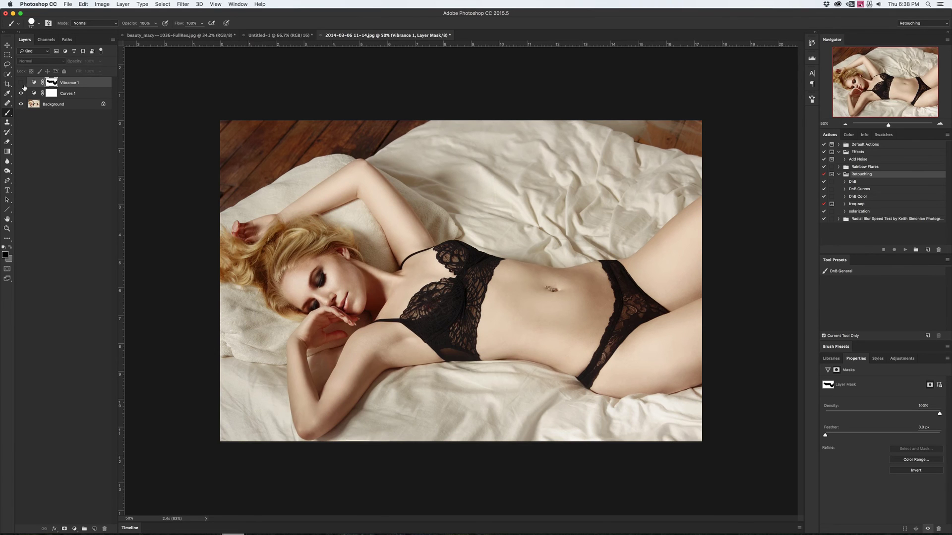
pyautogui.click(20, 83)
pyautogui.click(21, 83)
pyautogui.press('Delete')
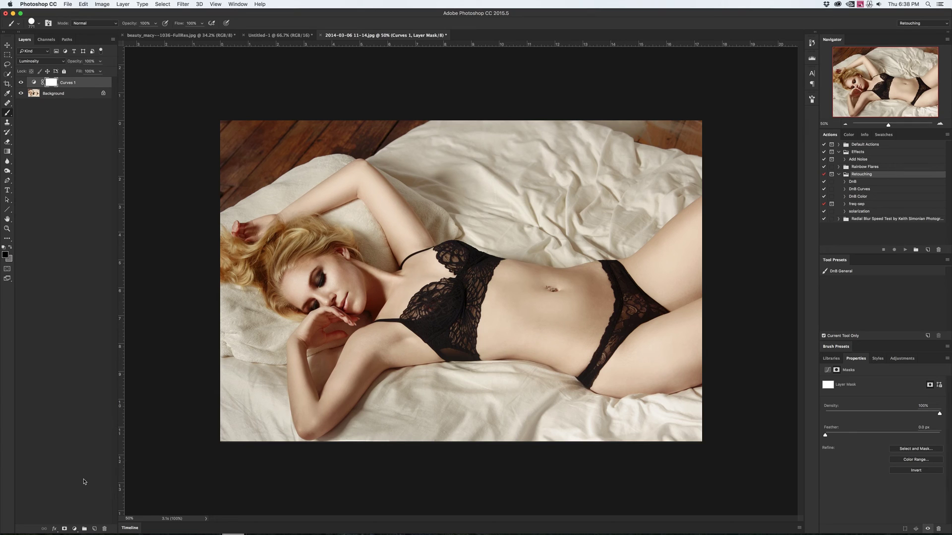
# Add a new Curves 2 layer with the Red channel curve raised to warm the image.
pyautogui.click(74, 529)
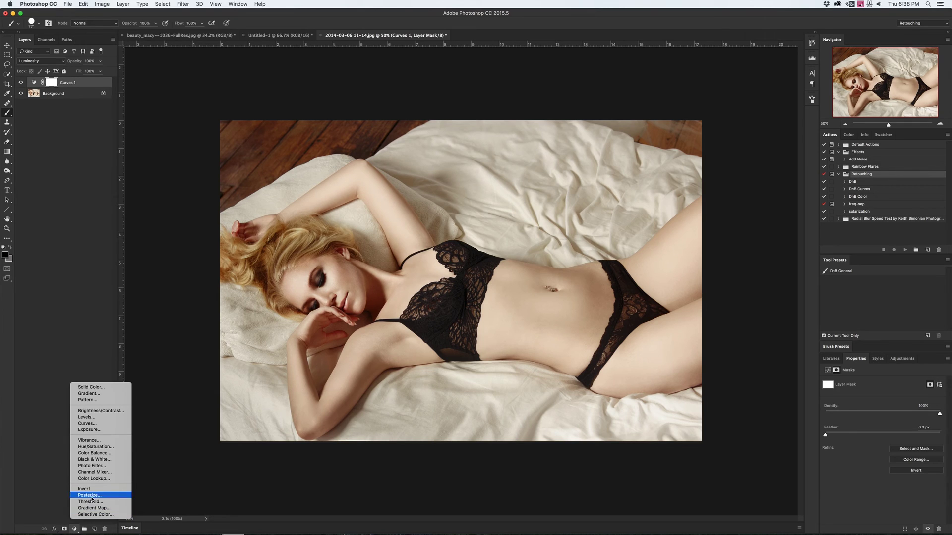
pyautogui.click(112, 425)
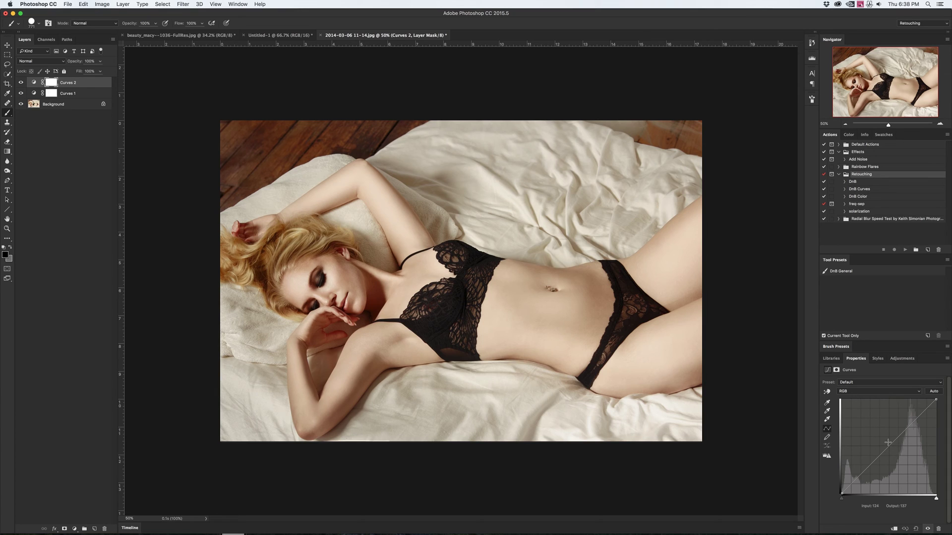
pyautogui.click(877, 391)
pyautogui.click(869, 396)
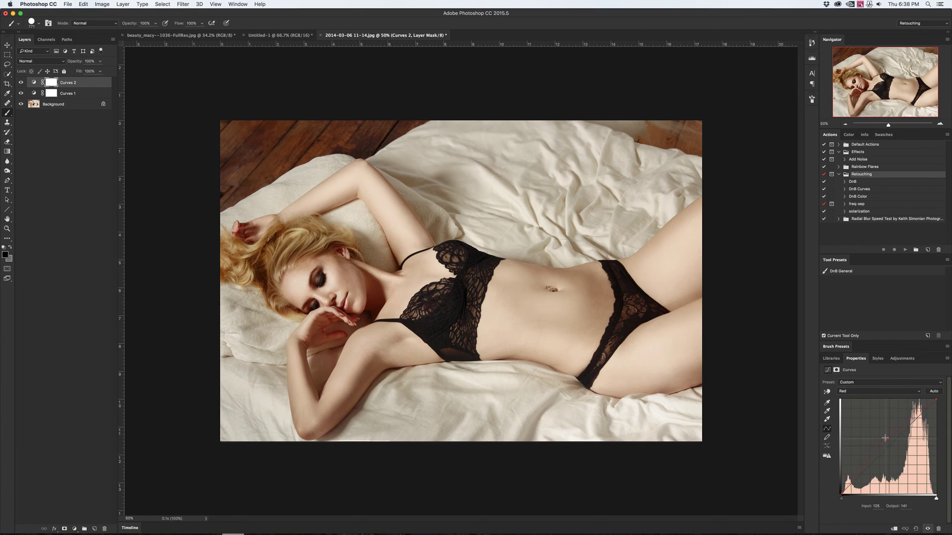
pyautogui.moveTo(884, 438); pyautogui.dragTo(899, 453)
pyautogui.click(863, 390)
pyautogui.click(863, 407)
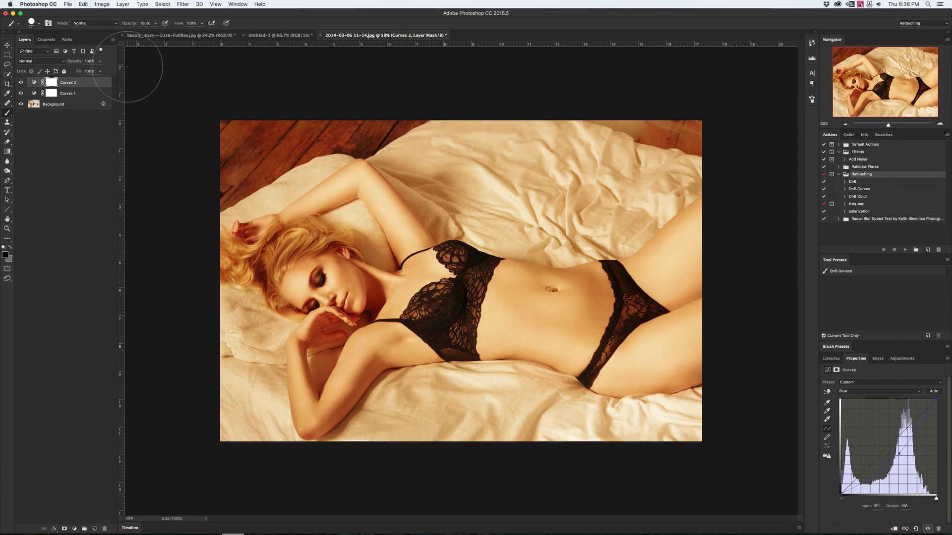
# Lower Curves 2 opacity to about 45% and toggle Curves 1 to compare.
pyautogui.moveTo(100, 61); pyautogui.dragTo(80, 70)
pyautogui.click(85, 93)
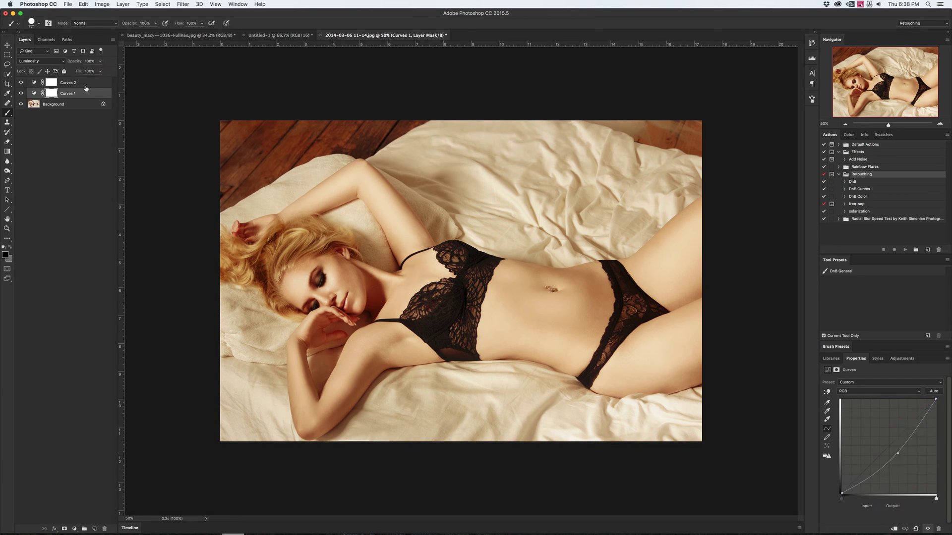
pyautogui.click(87, 86)
pyautogui.click(20, 94)
pyautogui.click(20, 94)
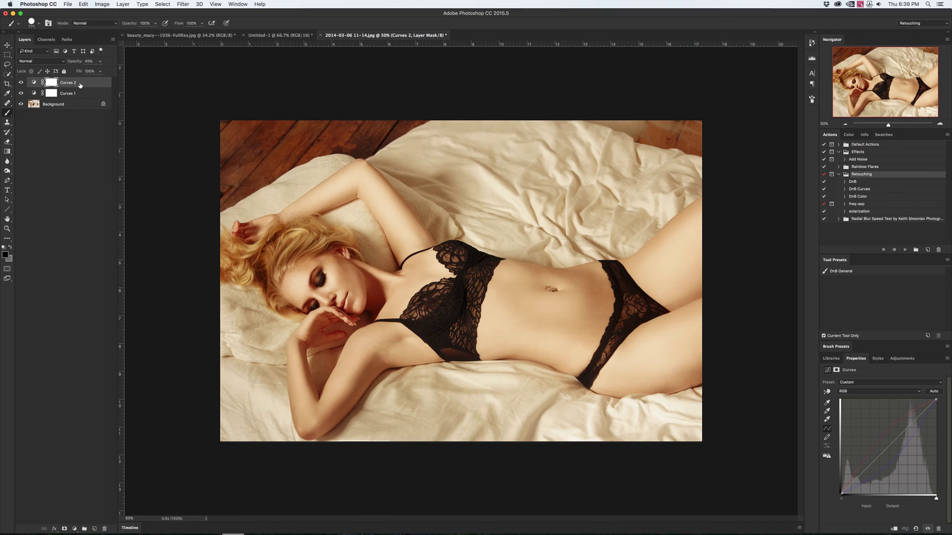
# Stamp all visible layers into a new Layer 1 with Cmd+Opt+Shift+E and solo it.
pyautogui.press('x')
pyautogui.press('super+alt+shift+e')
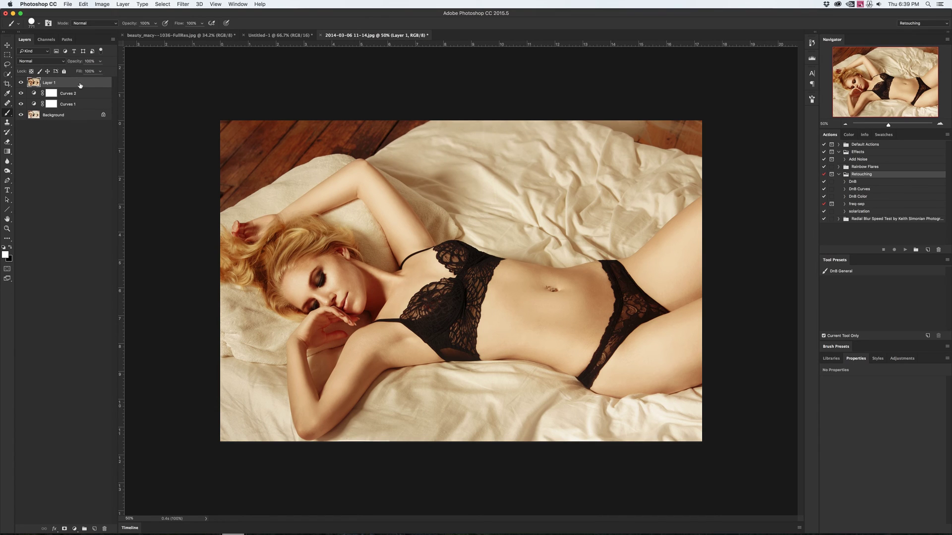
pyautogui.keyDown('alt'); pyautogui.click(20, 84); pyautogui.keyUp('alt')
# Hide Layer 1 and select Curves 2, discarding an accidentally added Curves 3 layer.
pyautogui.click(21, 84)
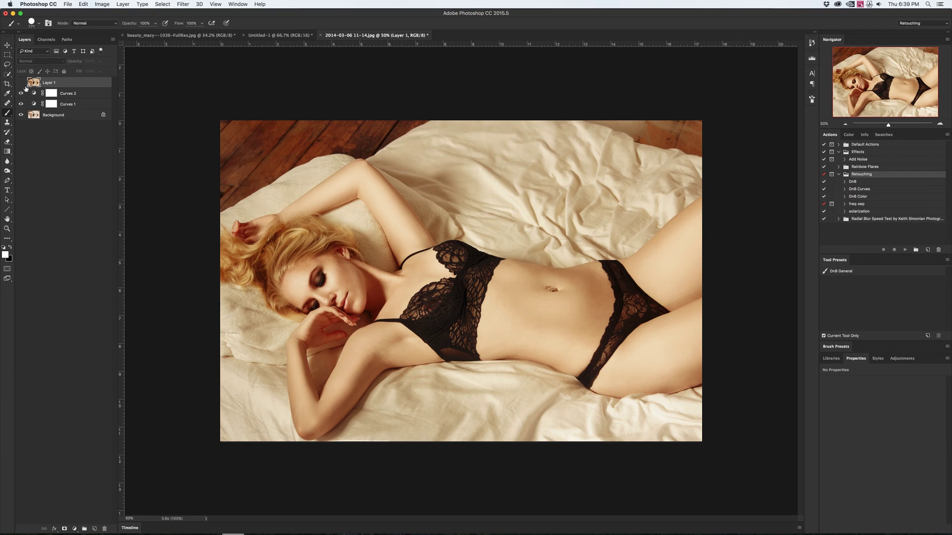
pyautogui.click(72, 94)
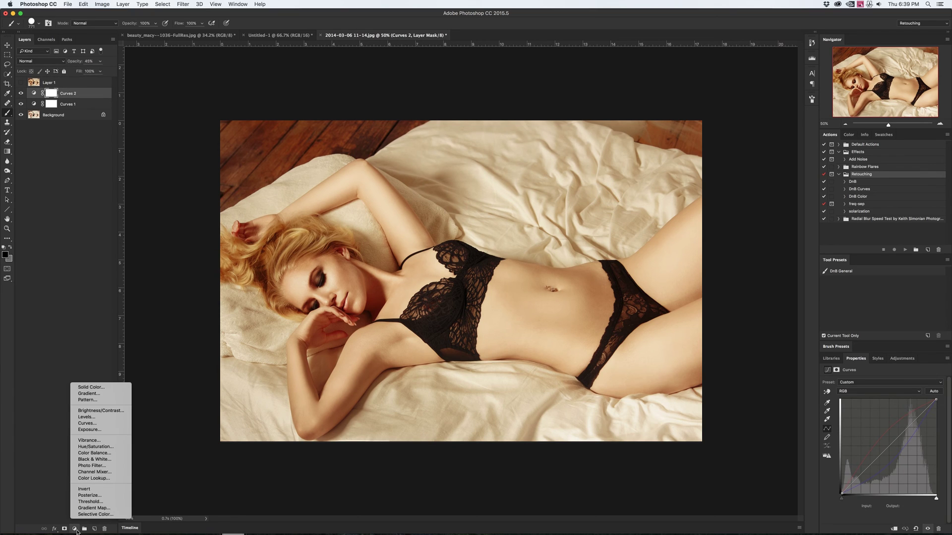
pyautogui.click(114, 424)
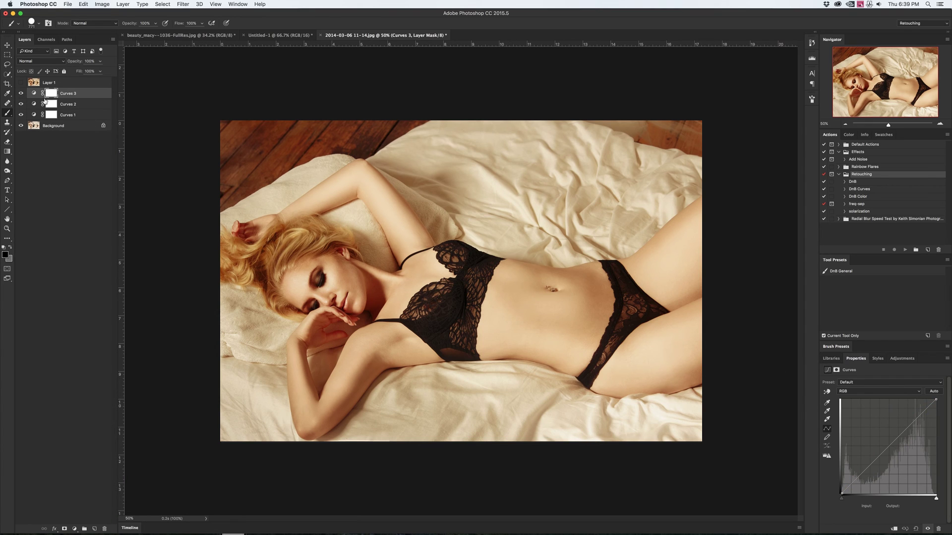
pyautogui.press('BackSpace')
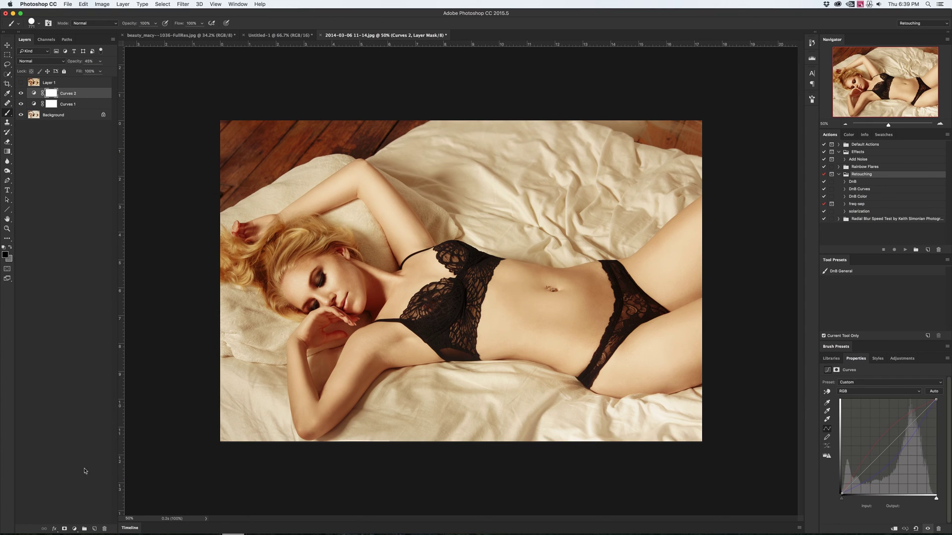
# Add a dark blue Solid Color fill layer at 37% opacity and hide it.
pyautogui.click(75, 529)
pyautogui.click(91, 387)
pyautogui.click(707, 253)
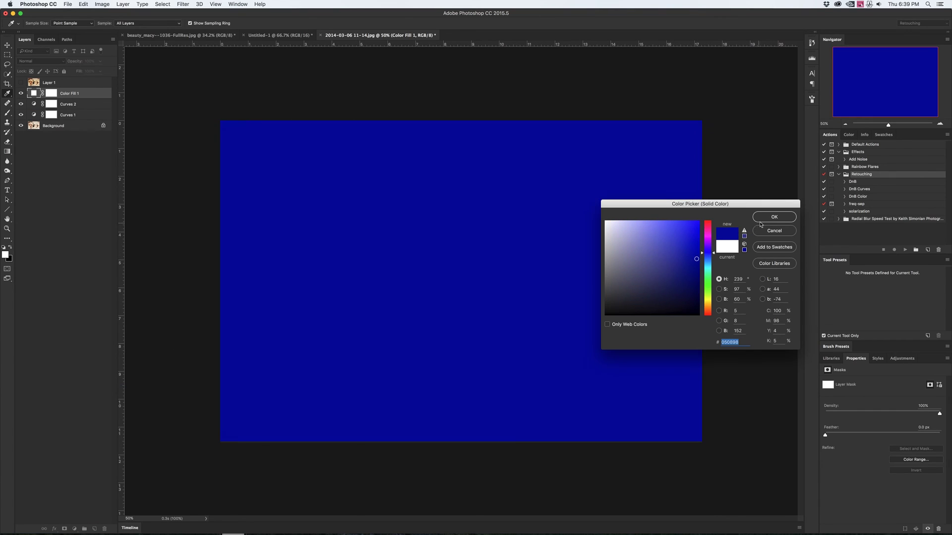
pyautogui.click(774, 216)
pyautogui.press('b')
pyautogui.click(100, 61)
pyautogui.moveTo(101, 71); pyautogui.dragTo(77, 72)
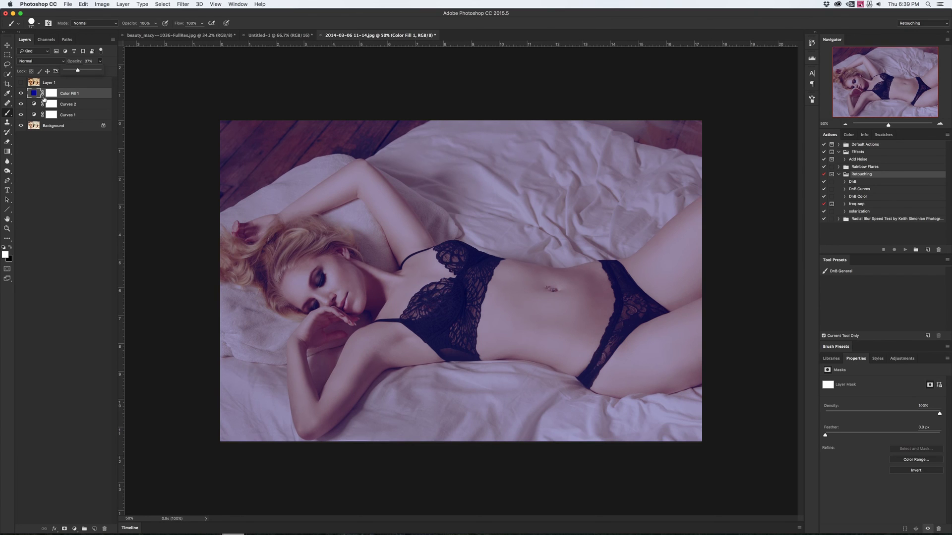
pyautogui.click(21, 94)
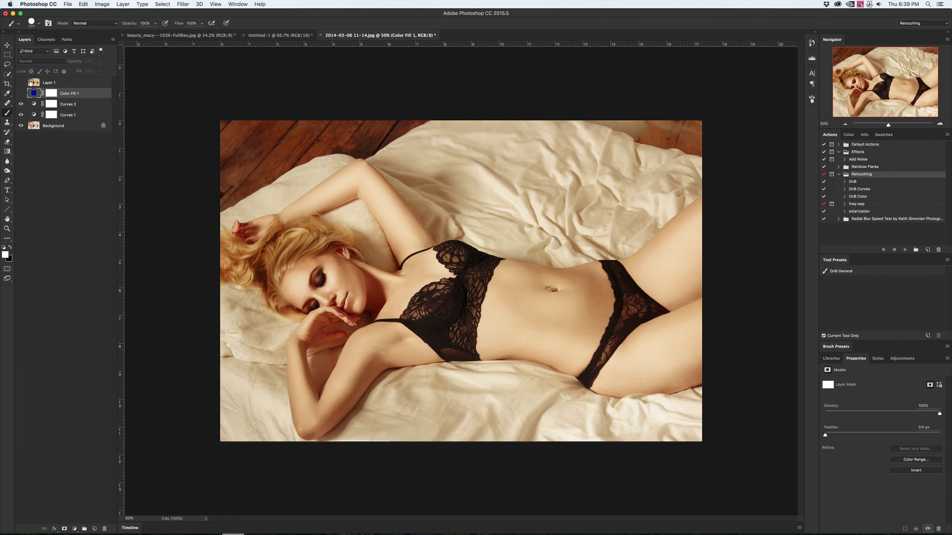
# Delete the old Layer 1 and stamp visible layers again from Curves 2 into a new Layer 1.
pyautogui.click(60, 82)
pyautogui.press('Delete')
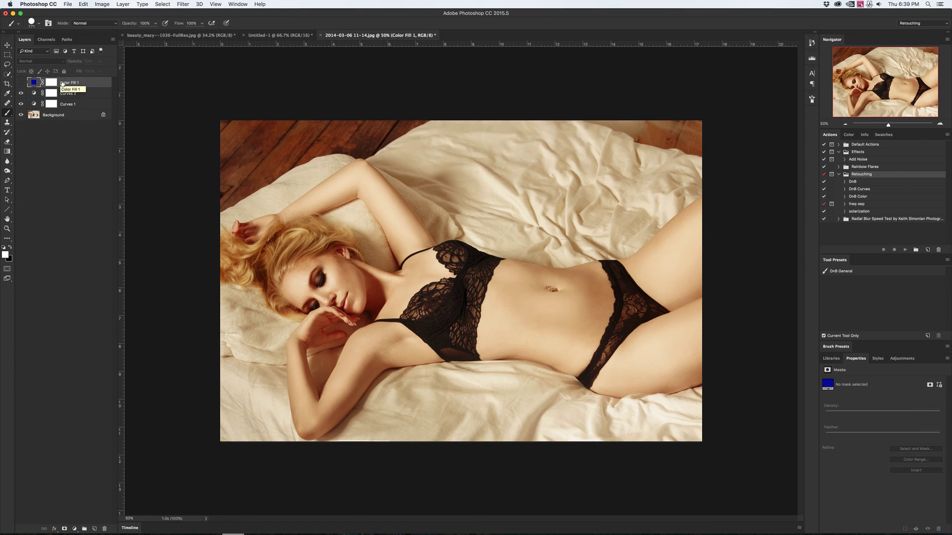
pyautogui.click(86, 94)
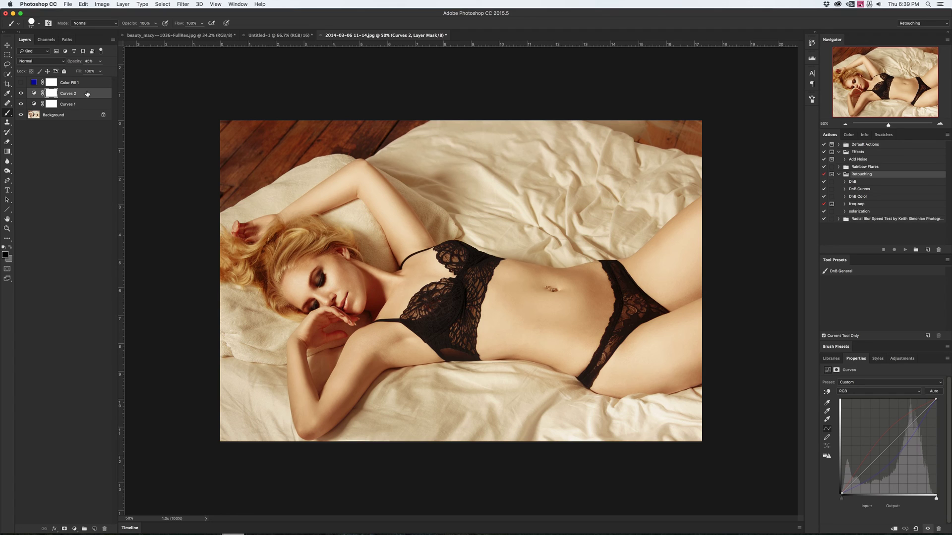
pyautogui.click(85, 85)
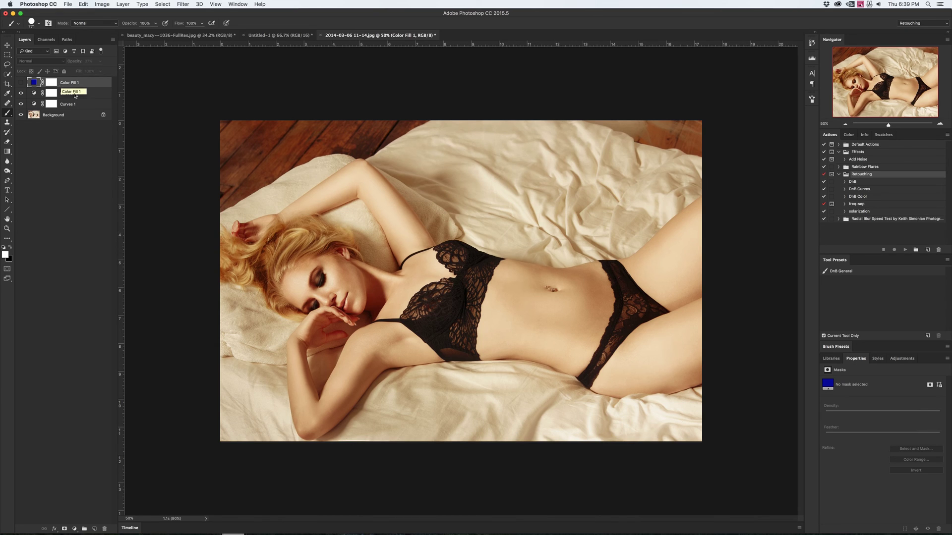
pyautogui.click(79, 96)
pyautogui.press('super+alt+shift+e')
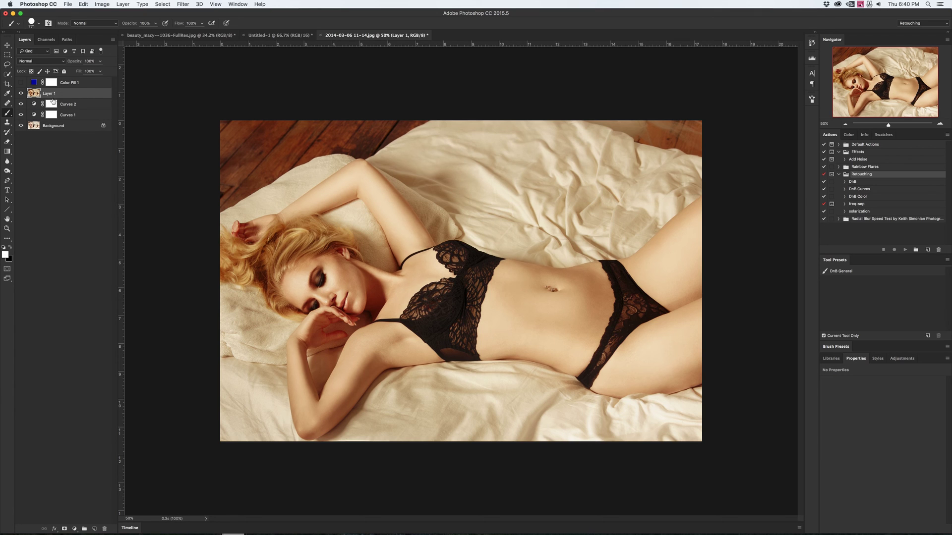
# Toggle Layer 1 and Color Fill 1 visibility to compare, ending with Layer 1 shown.
pyautogui.click(21, 93)
pyautogui.keyDown('alt'); pyautogui.click(22, 94); pyautogui.keyUp('alt')
pyautogui.click(21, 93)
pyautogui.click(21, 84)
pyautogui.click(21, 83)
pyautogui.click(21, 93)
# Hide Curves 1 and Curves 2 beneath Layer 1, then compare with and without Layer 1.
pyautogui.moveTo(21, 114); pyautogui.dragTo(20, 94)
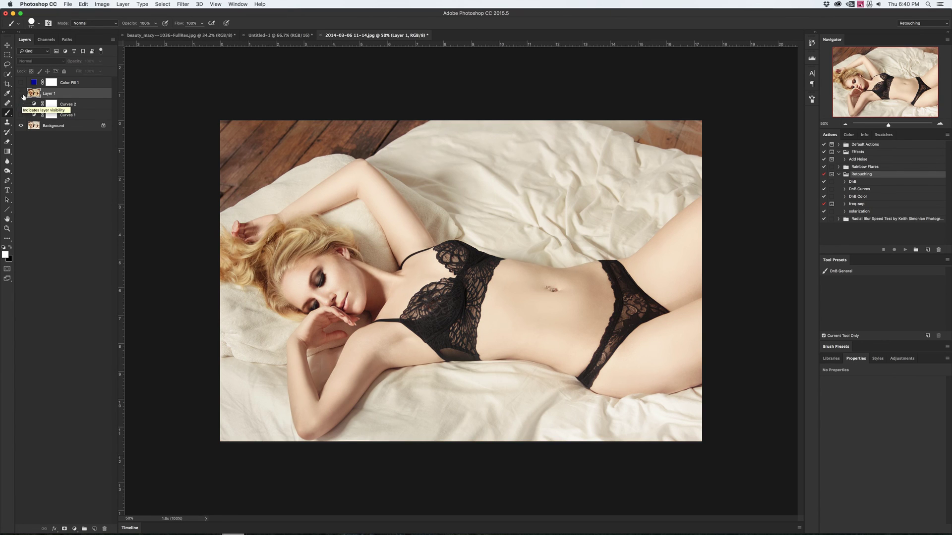
pyautogui.click(21, 94)
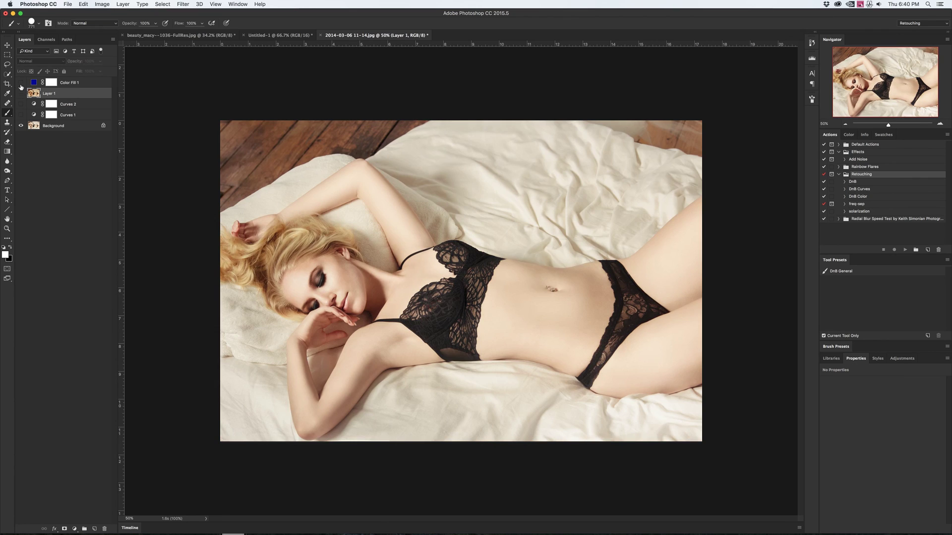
pyautogui.click(21, 94)
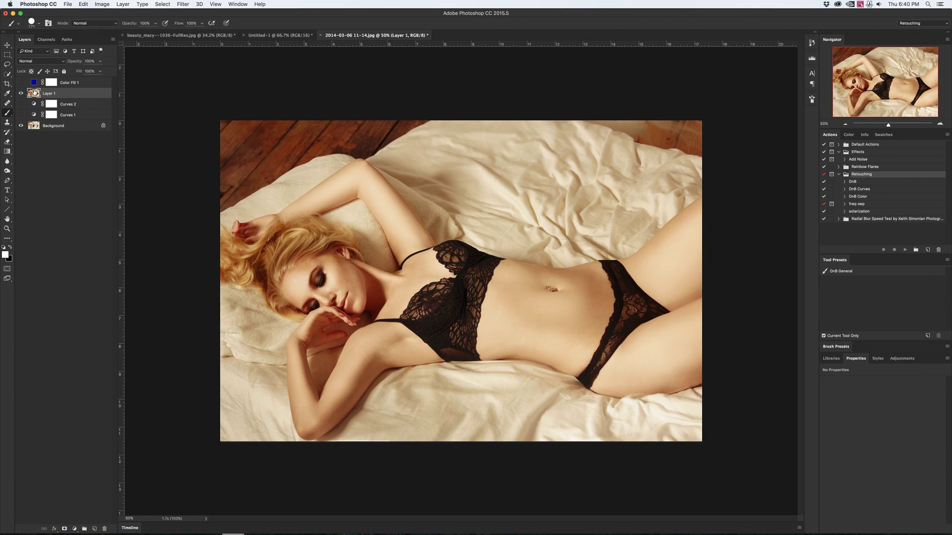
# Drag two vertical guides, one through the face and one right of the navel, toggling them with Cmd+;.
pyautogui.moveTo(120, 127); pyautogui.dragTo(357, 174)
pyautogui.moveTo(123, 212); pyautogui.dragTo(585, 233)
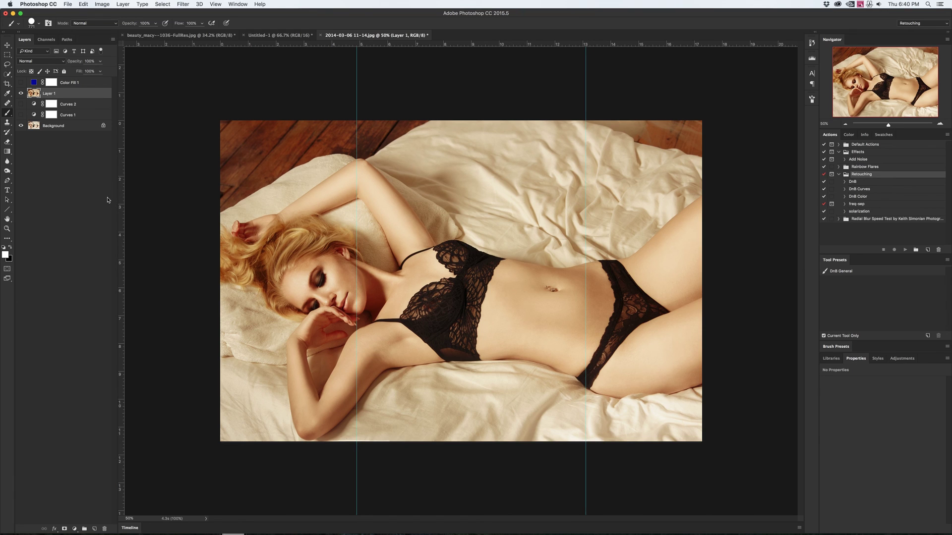
pyautogui.press('super+semicolon')
pyautogui.press('super+semicolon')
pyautogui.press('super+semicolon')
pyautogui.press('super+semicolon')
pyautogui.press('super+semicolon')
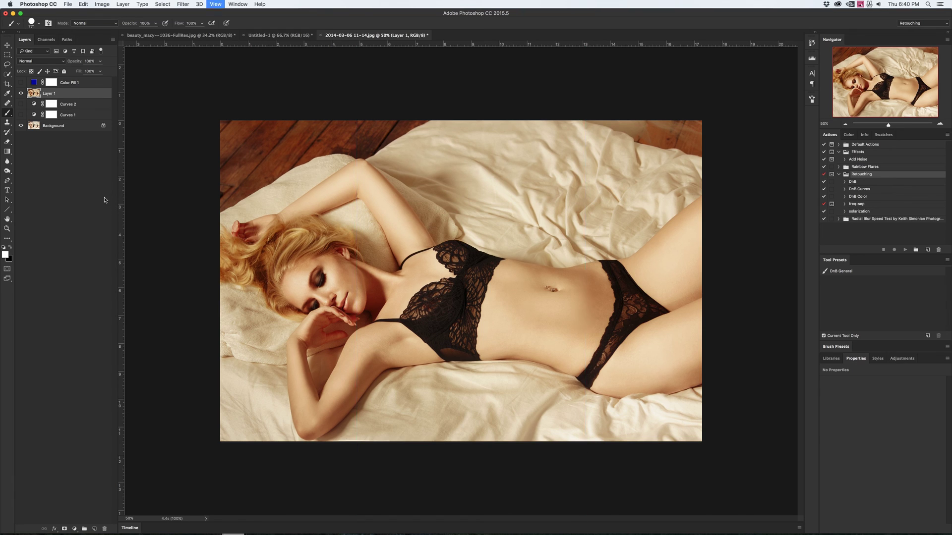
pyautogui.press('super+semicolon')
pyautogui.press('super+semicolon')
pyautogui.press('super+1')
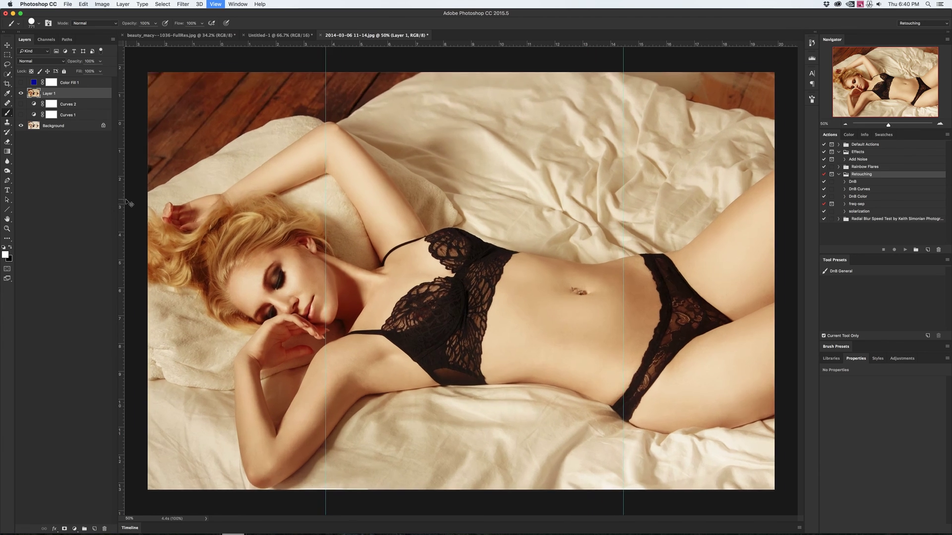
pyautogui.press('super+plus')
pyautogui.press('super+minus')
pyautogui.press('super+minus')
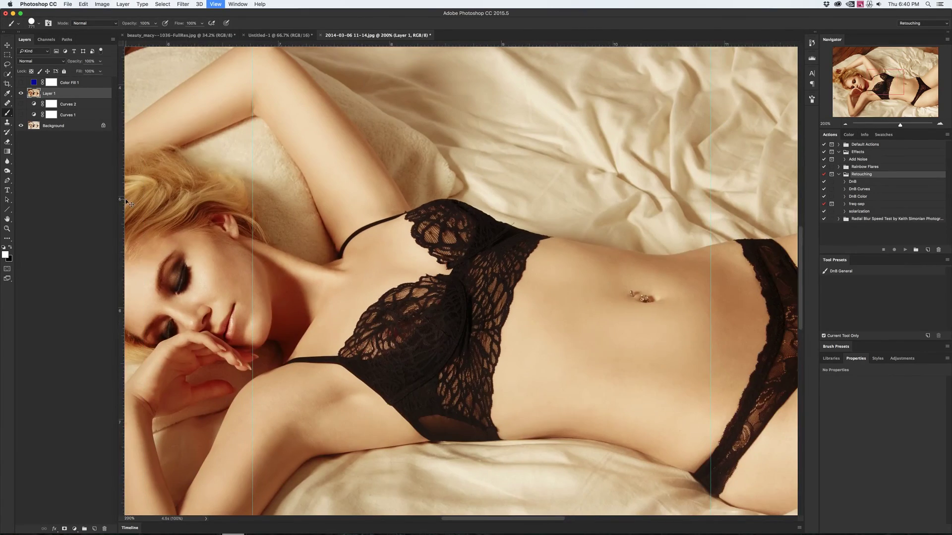
pyautogui.moveTo(317, 235); pyautogui.dragTo(485, 197)
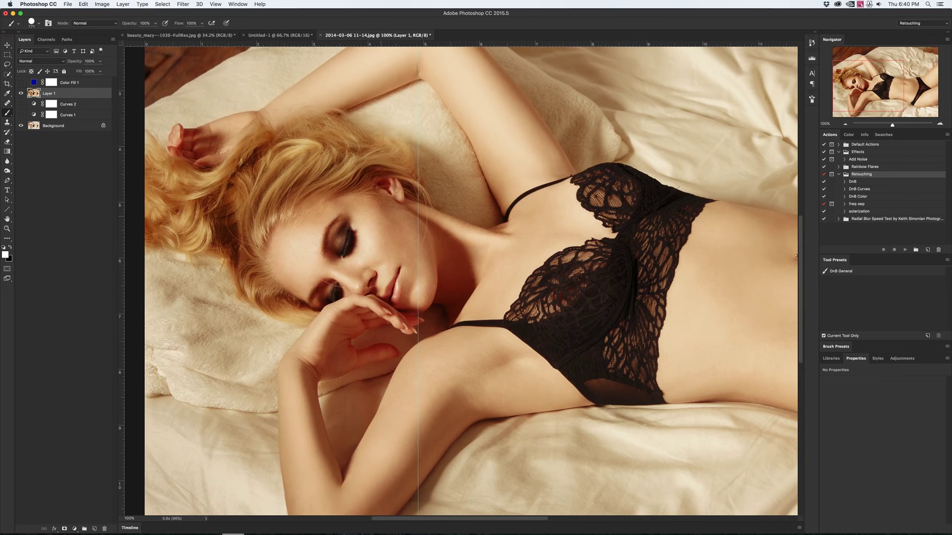
pyautogui.click(7, 64)
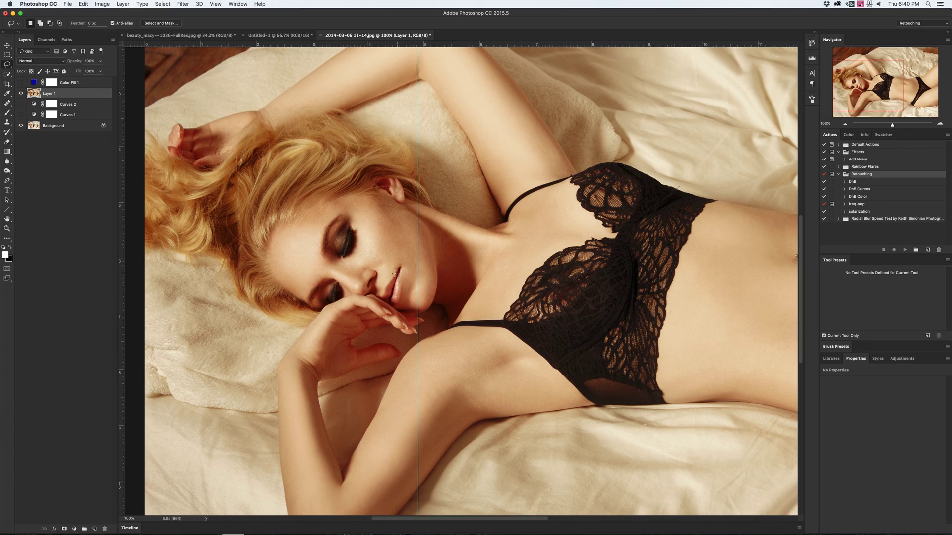
pyautogui.moveTo(385, 286)
pyautogui.mouseDown()
pyautogui.moveTo(381, 299)
pyautogui.moveTo(397, 308)
pyautogui.moveTo(401, 262)
pyautogui.mouseUp()
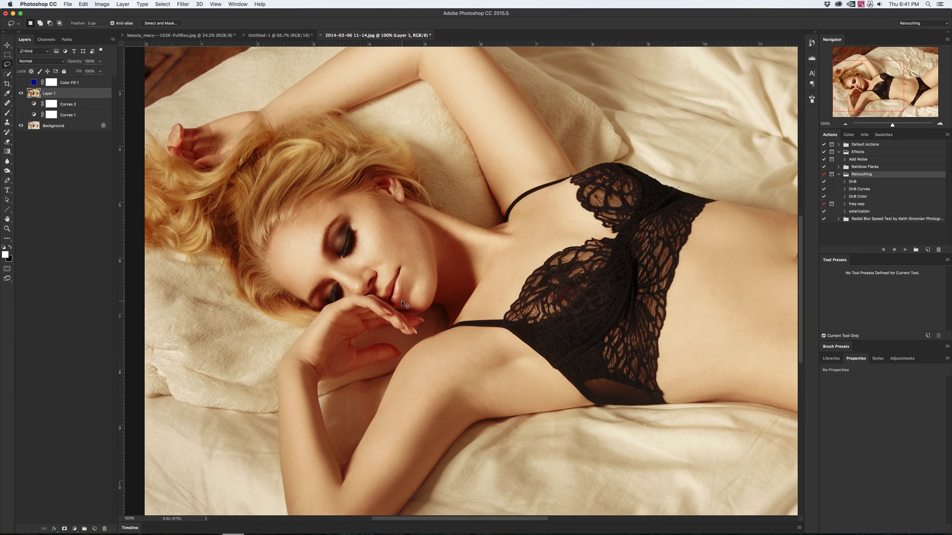
pyautogui.press('super+d')
pyautogui.press('super+minus')
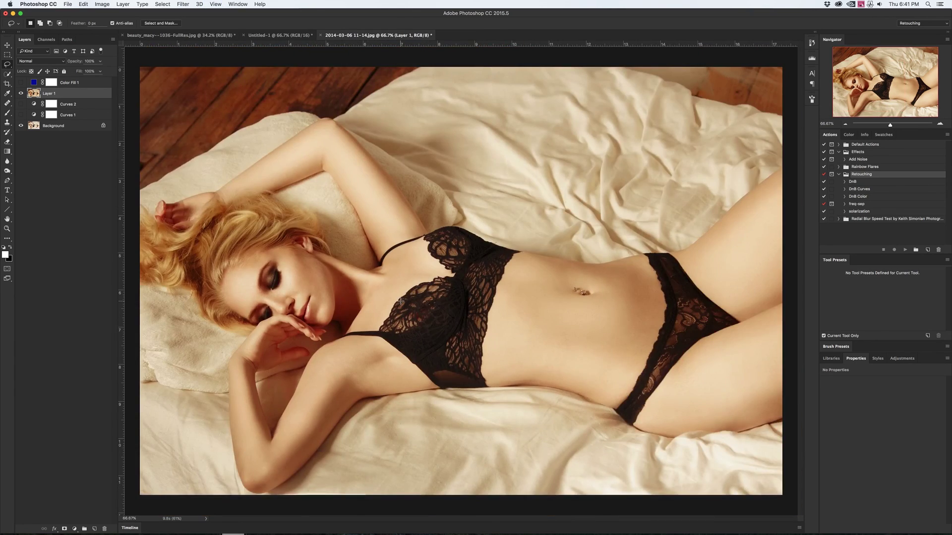
pyautogui.press('super+minus')
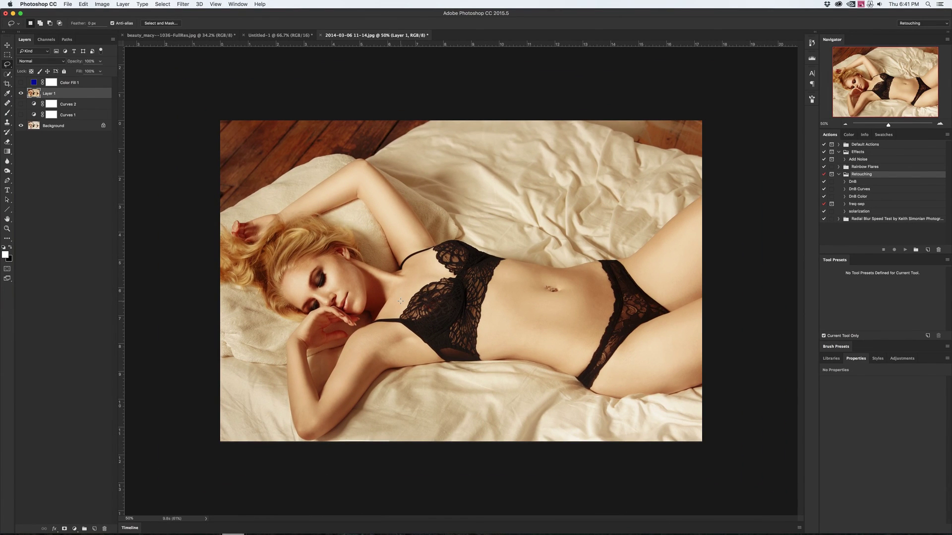